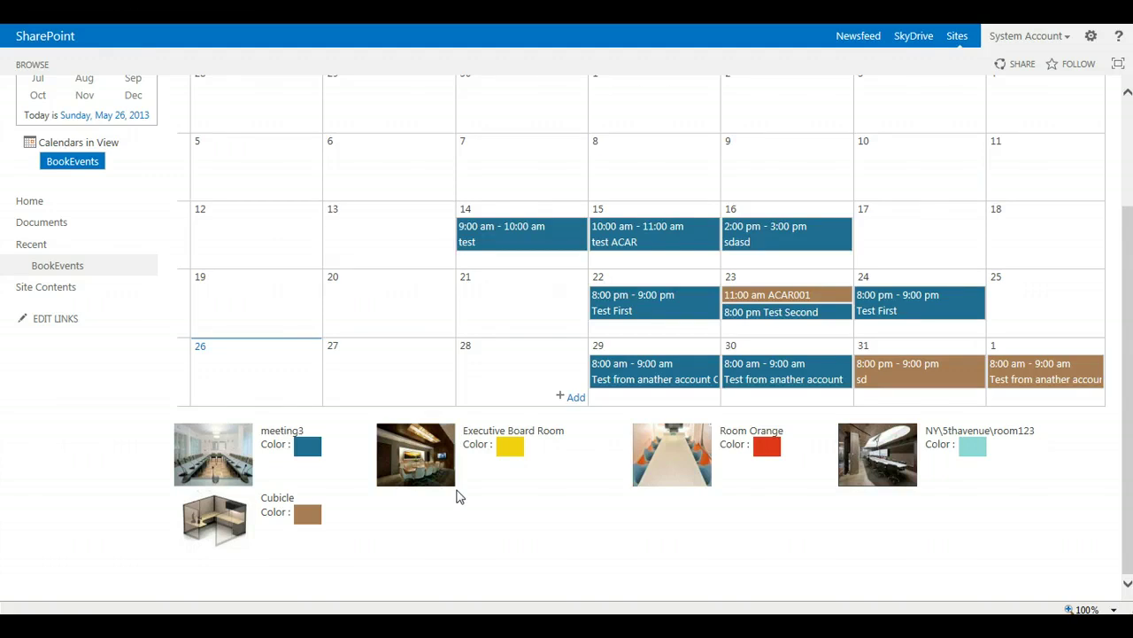
Open the new event booking form for May 21 from the calendar, examine its fields, and close it
{"action": "scroll", "coordinate": [595, 505], "scroll_direction": "up", "scroll_amount": 2}
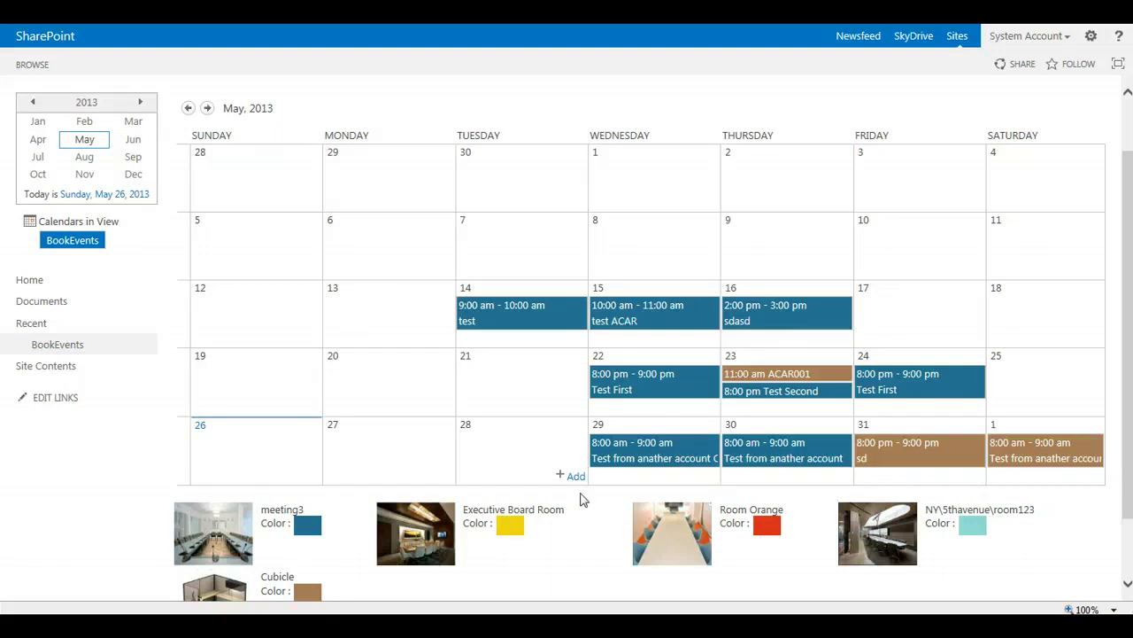
{"action": "left_click", "coordinate": [519, 384]}
{"action": "left_click", "coordinate": [571, 409]}
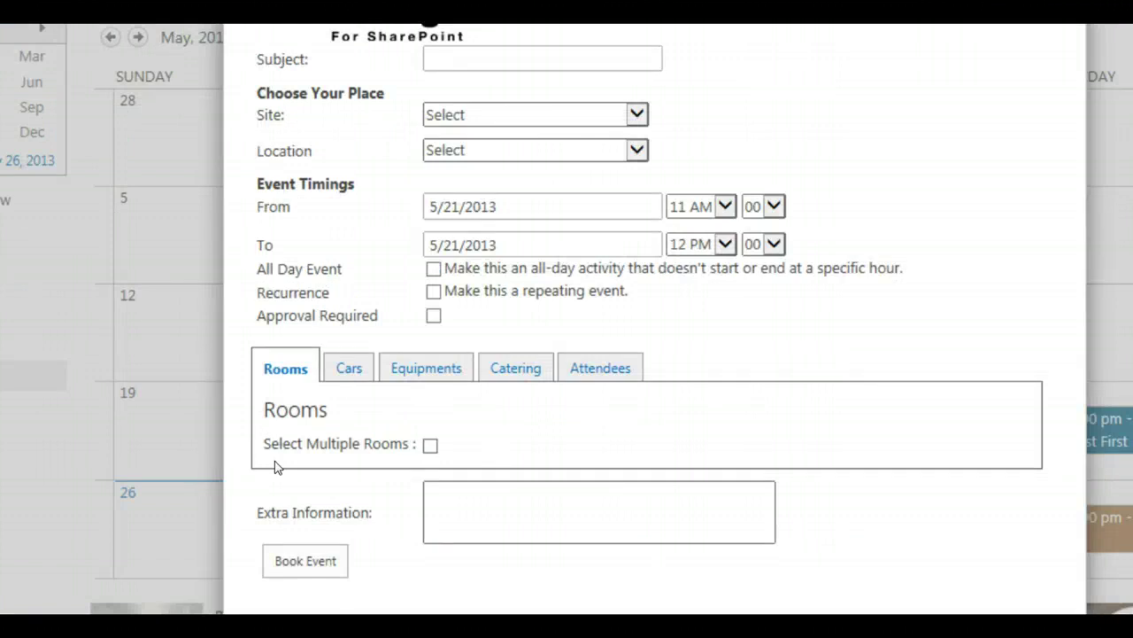
{"action": "left_click", "coordinate": [1067, 39]}
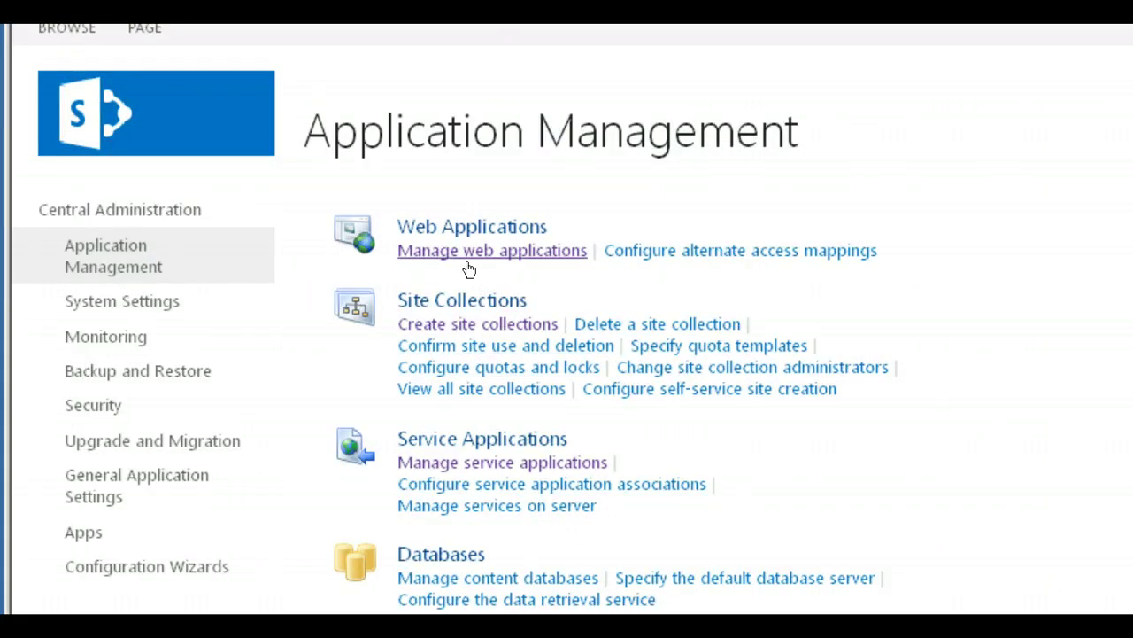
Open the MySharePointMetadata managed metadata service from the service applications in Central Administration
{"action": "left_click", "coordinate": [561, 437]}
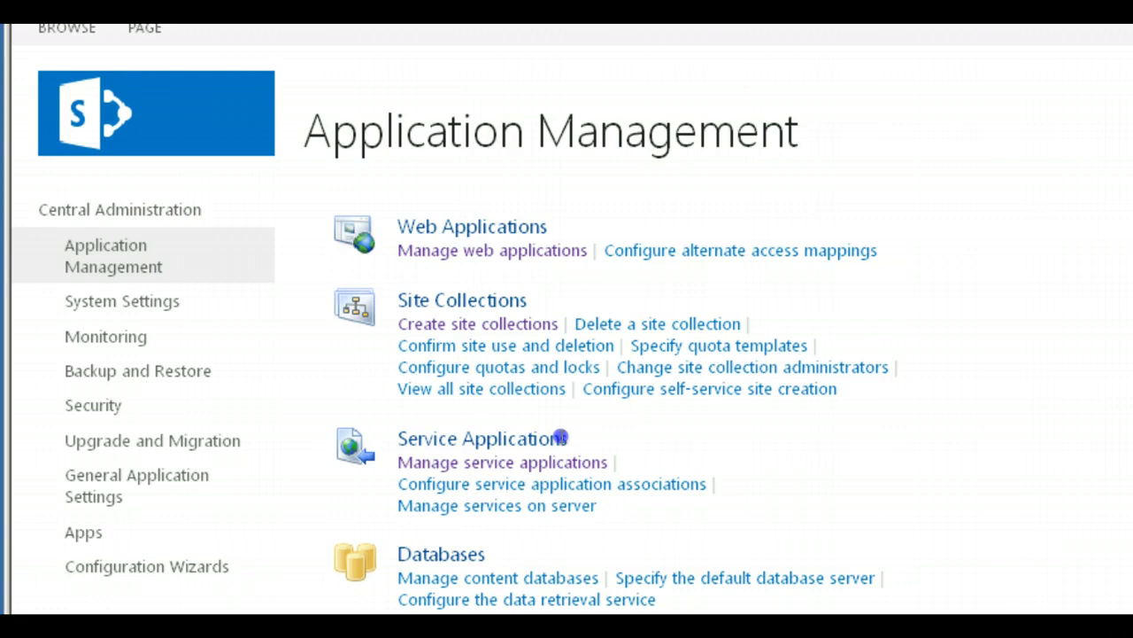
{"action": "left_click_drag", "start_coordinate": [561, 438], "coordinate": [403, 437]}
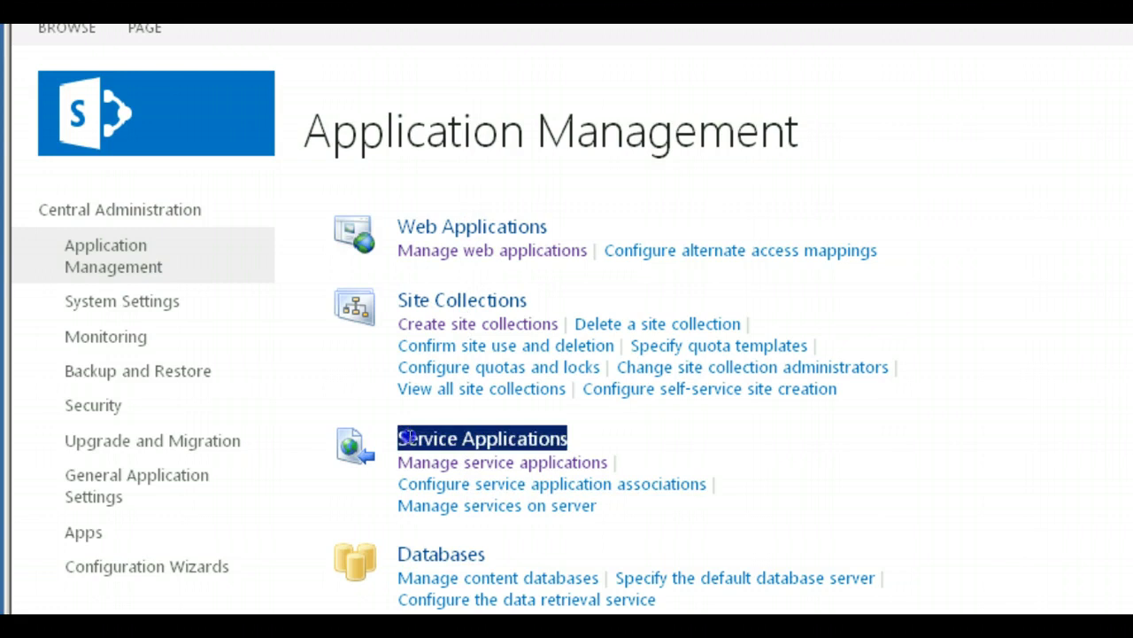
{"action": "left_click", "coordinate": [452, 464]}
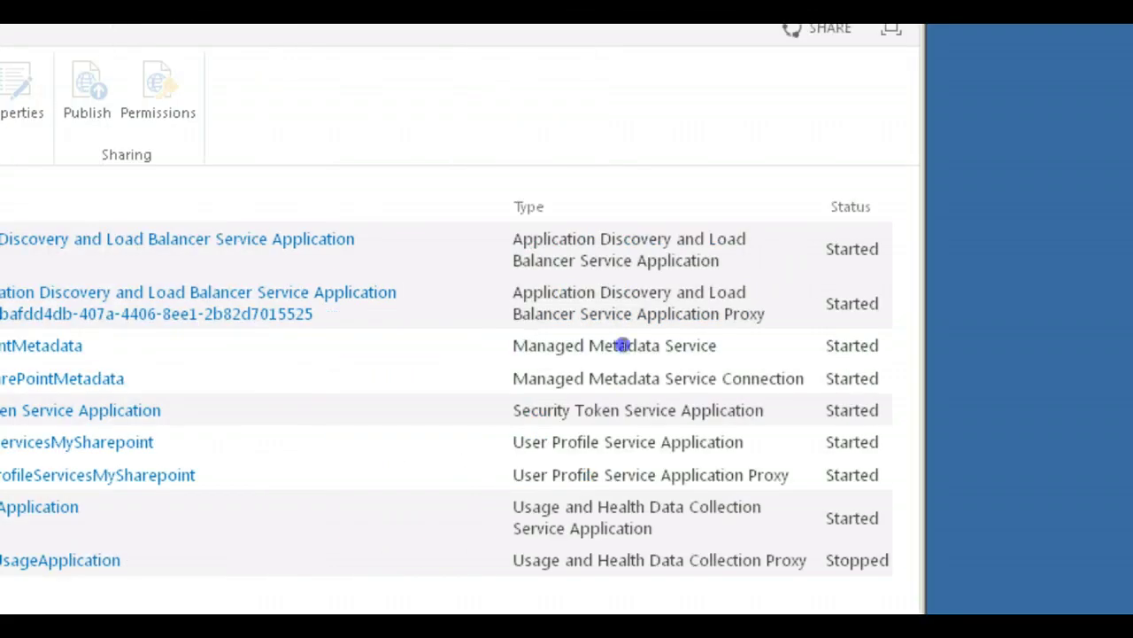
{"action": "triple_click", "coordinate": [1105, 346]}
{"action": "left_click", "coordinate": [708, 345]}
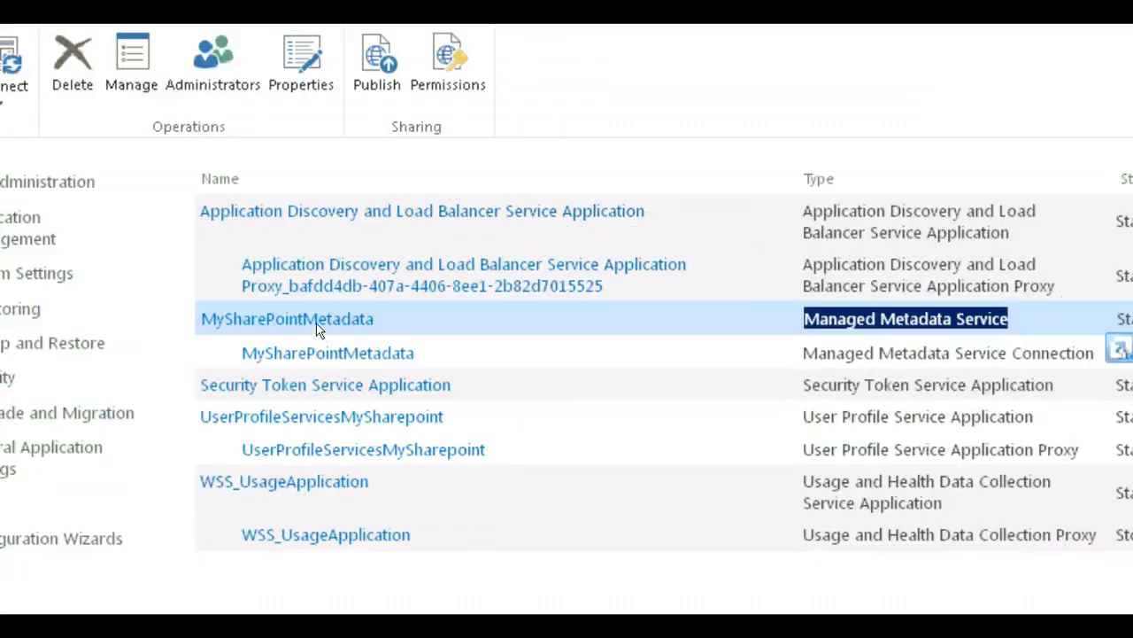
{"action": "left_click", "coordinate": [317, 322]}
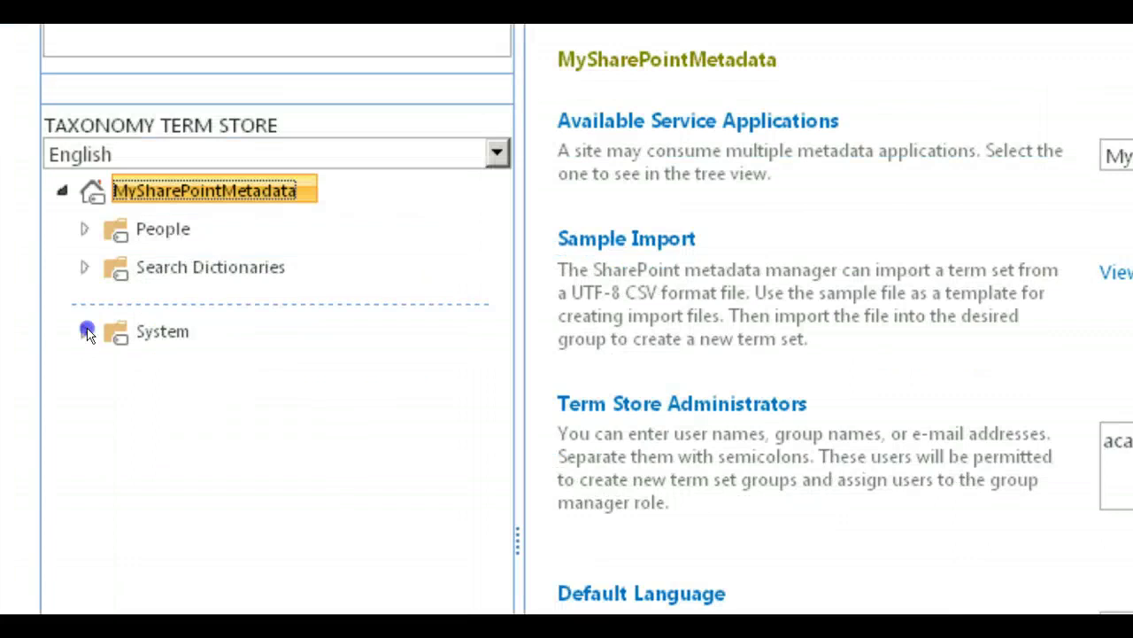
Expand the System group and its Keywords term set in the term store to examine the stored terms
{"action": "left_click", "coordinate": [85, 331]}
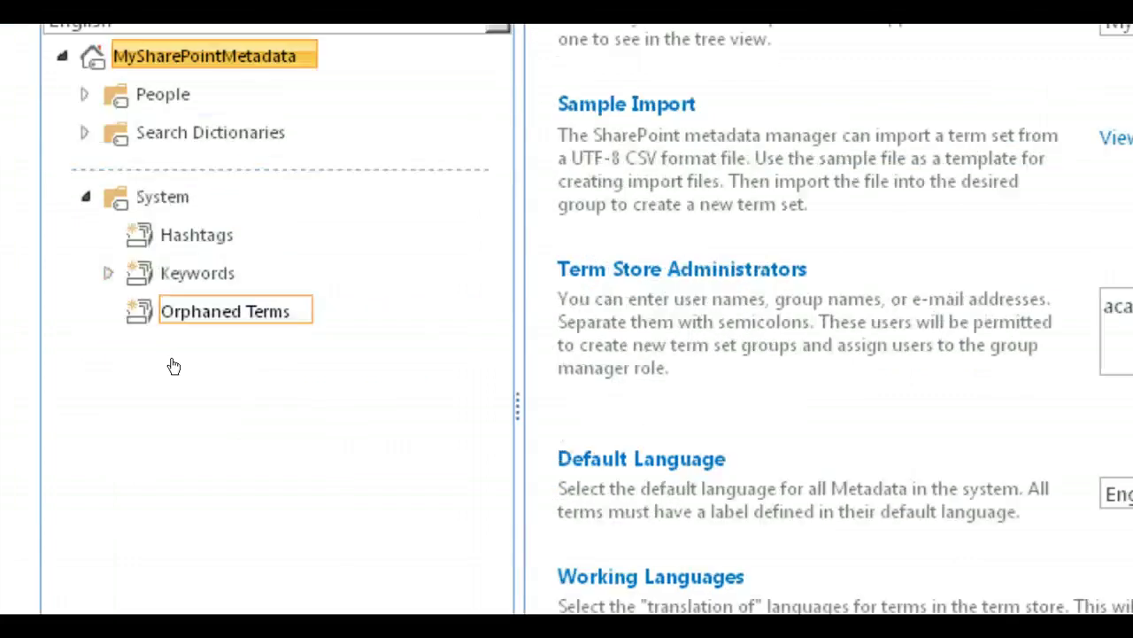
{"action": "left_click", "coordinate": [109, 272]}
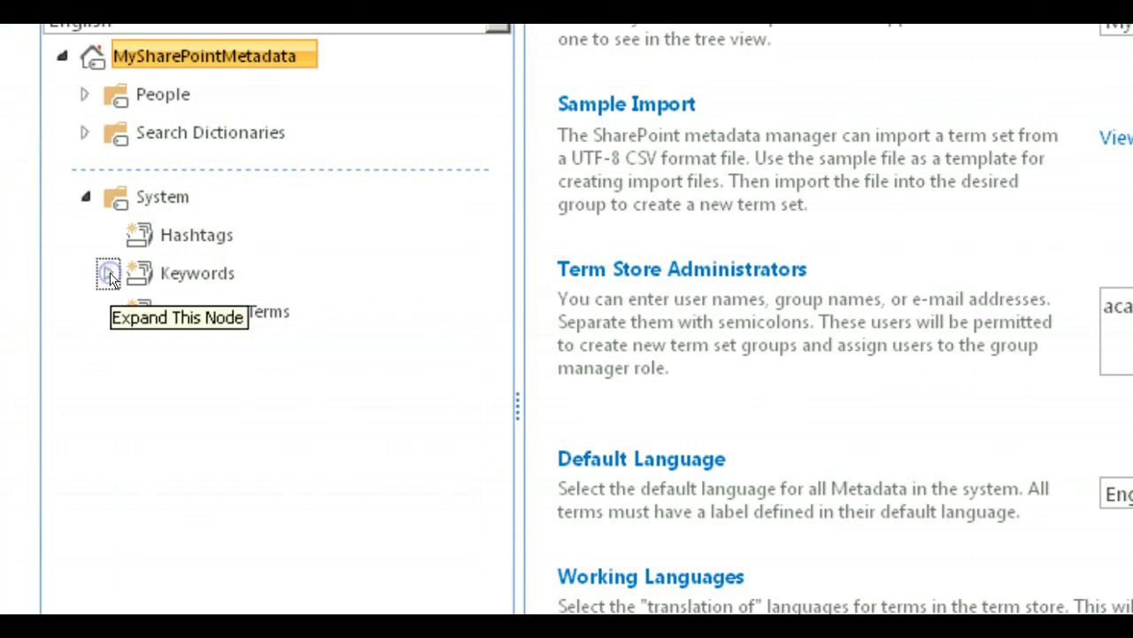
{"action": "scroll", "coordinate": [372, 357], "scroll_direction": "down", "scroll_amount": 3}
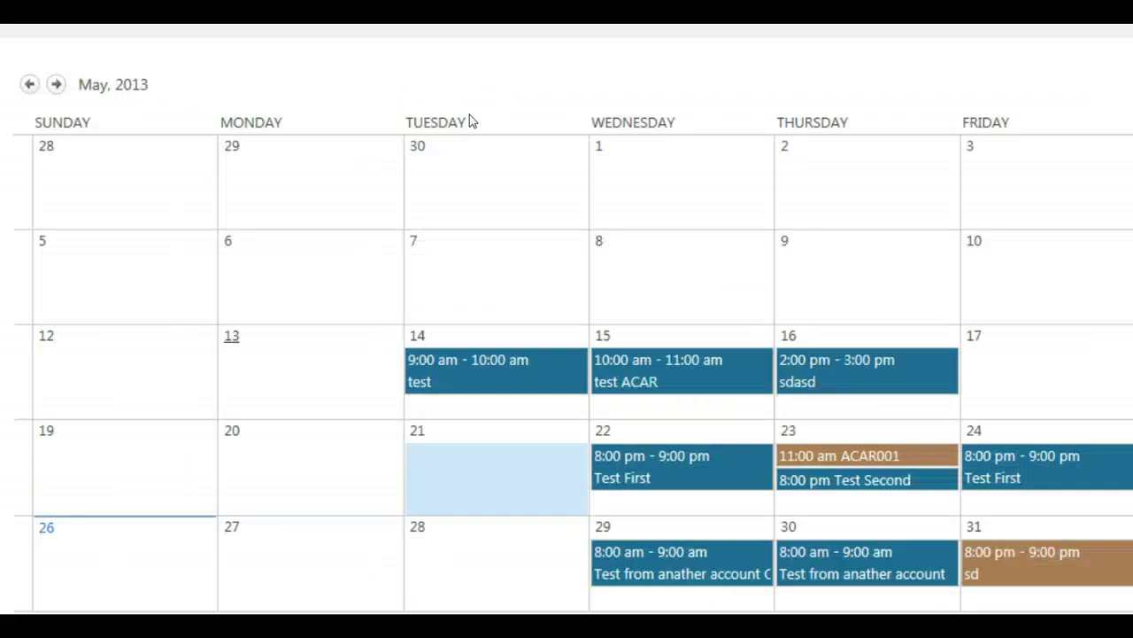
Open the Rooms picture library from the booking site's contents and show it in the All Pictures view
{"action": "left_click", "coordinate": [1074, 41]}
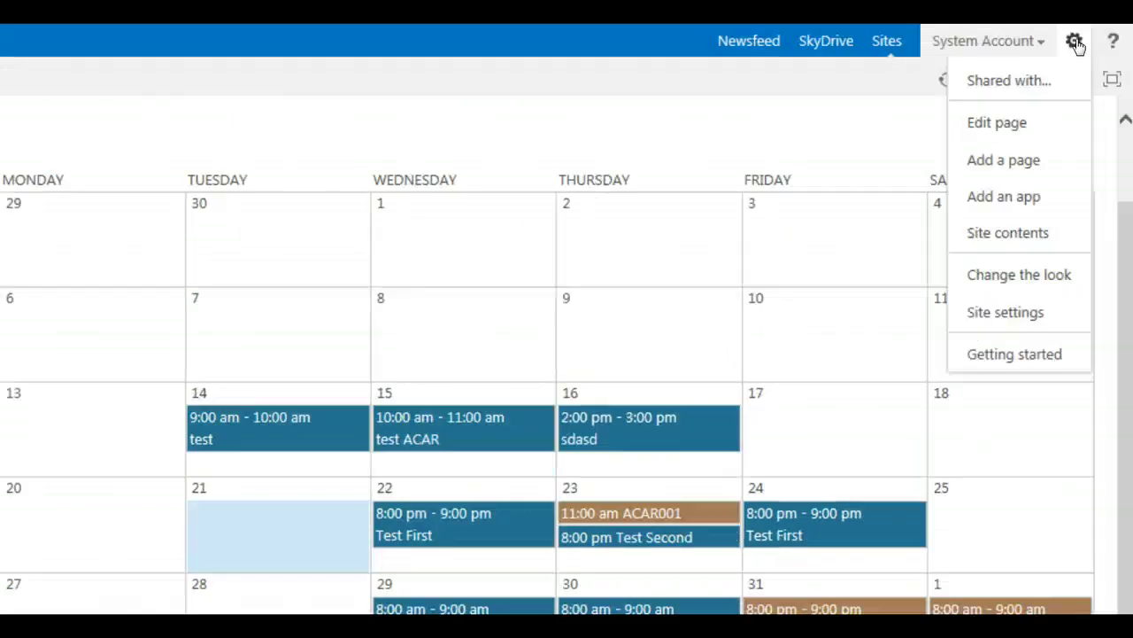
{"action": "left_click", "coordinate": [1035, 234]}
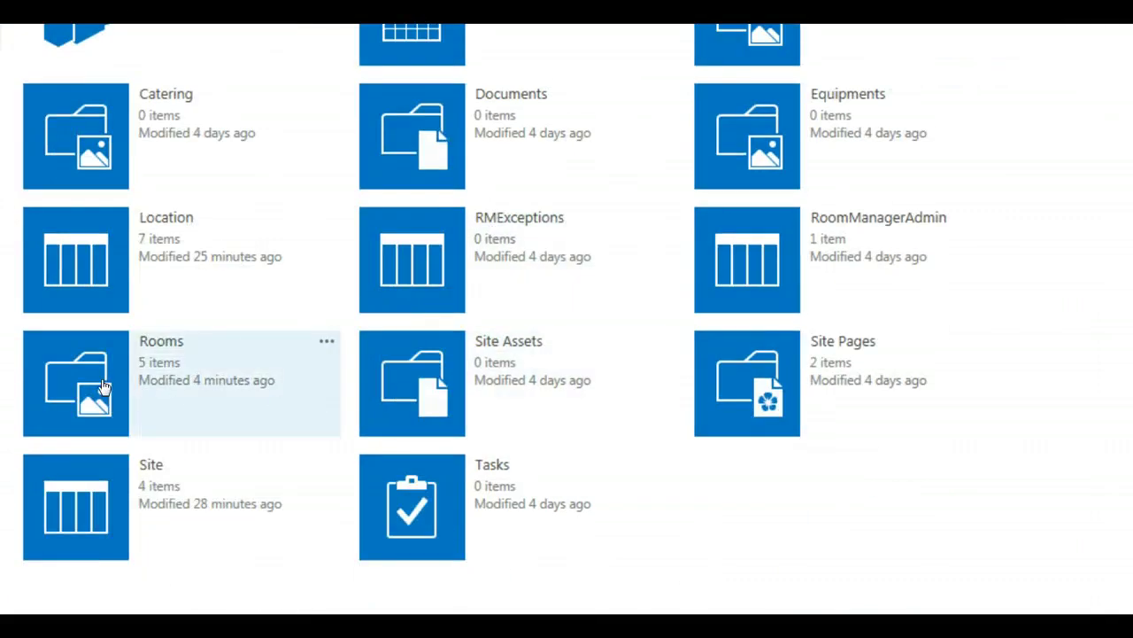
{"action": "left_click", "coordinate": [104, 386]}
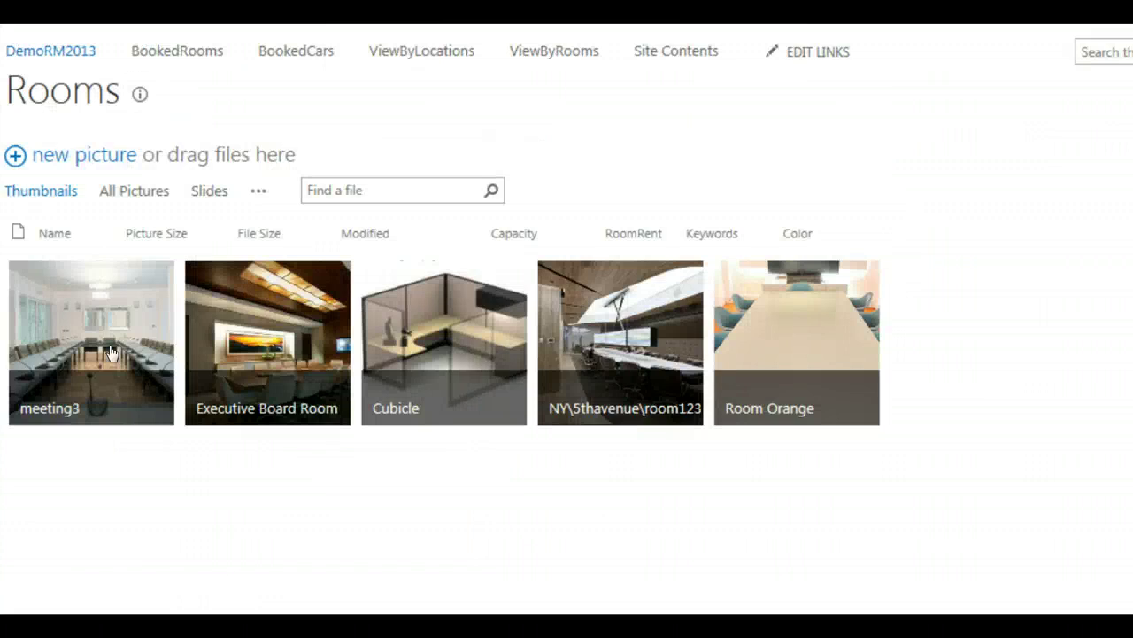
{"action": "left_click", "coordinate": [147, 192]}
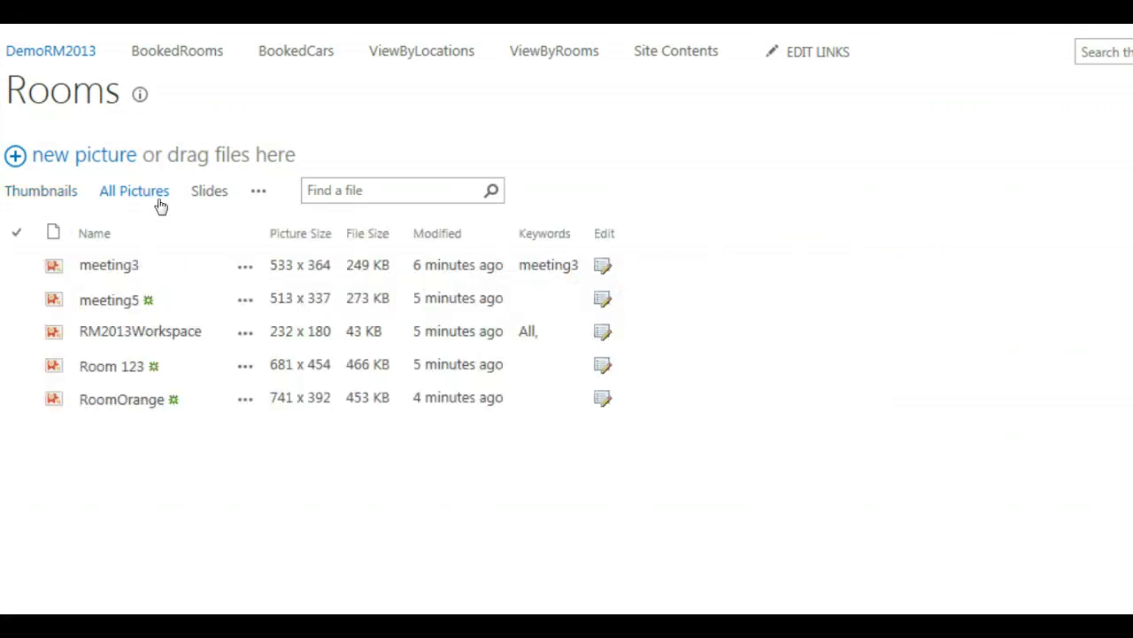
Upload the picture Room002.jpg to the Rooms library
{"action": "left_click", "coordinate": [62, 156]}
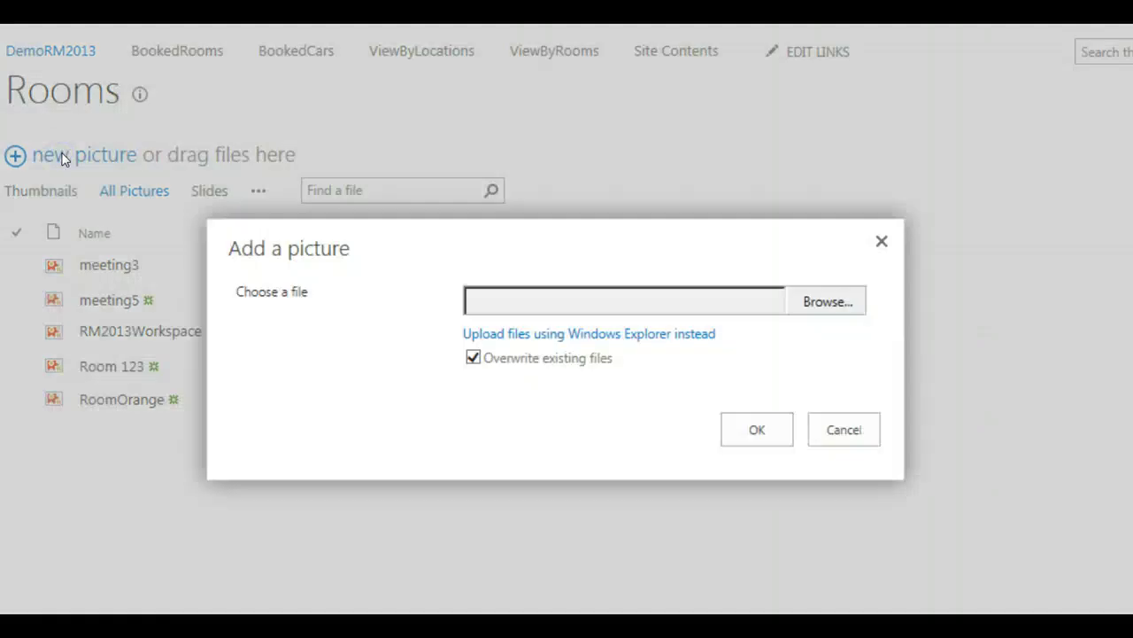
{"action": "left_click", "coordinate": [848, 302]}
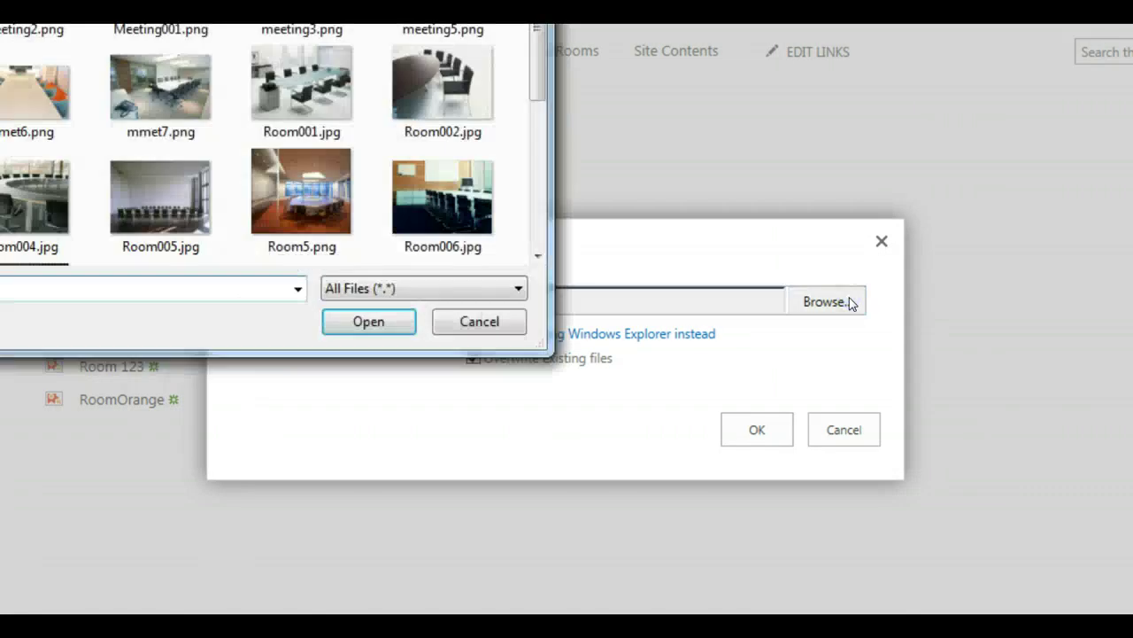
{"action": "double_click", "coordinate": [452, 95]}
{"action": "left_click", "coordinate": [756, 430]}
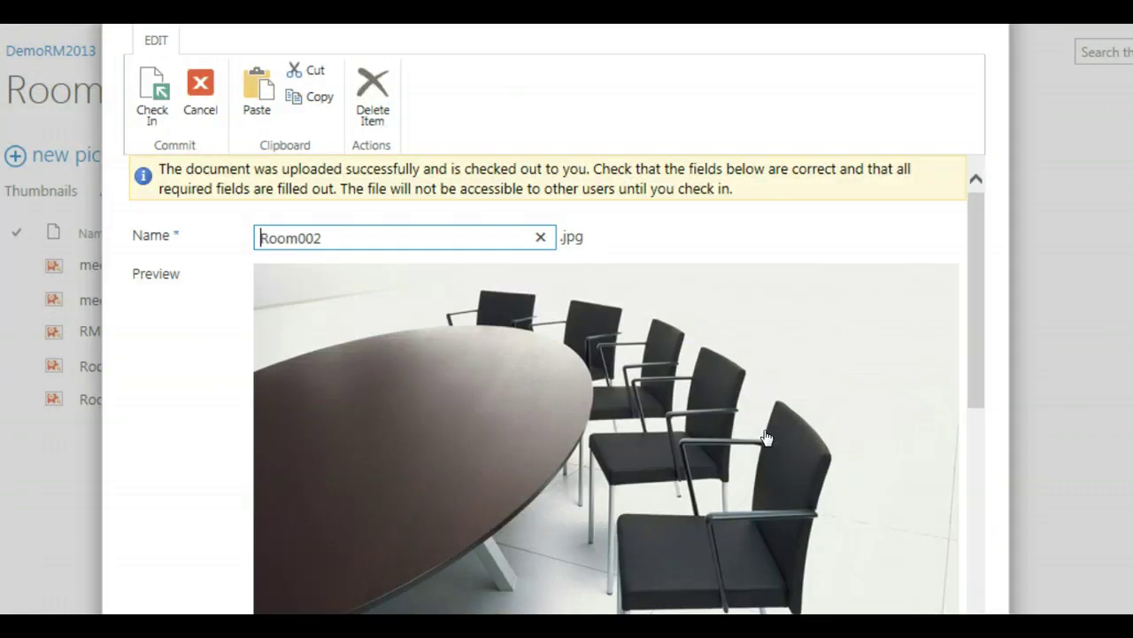
Enter AC,VIP,1stfloor, as keywords in the Room002 picture's properties, and close the form without saving
{"action": "scroll", "coordinate": [767, 437], "scroll_direction": "down", "scroll_amount": 5}
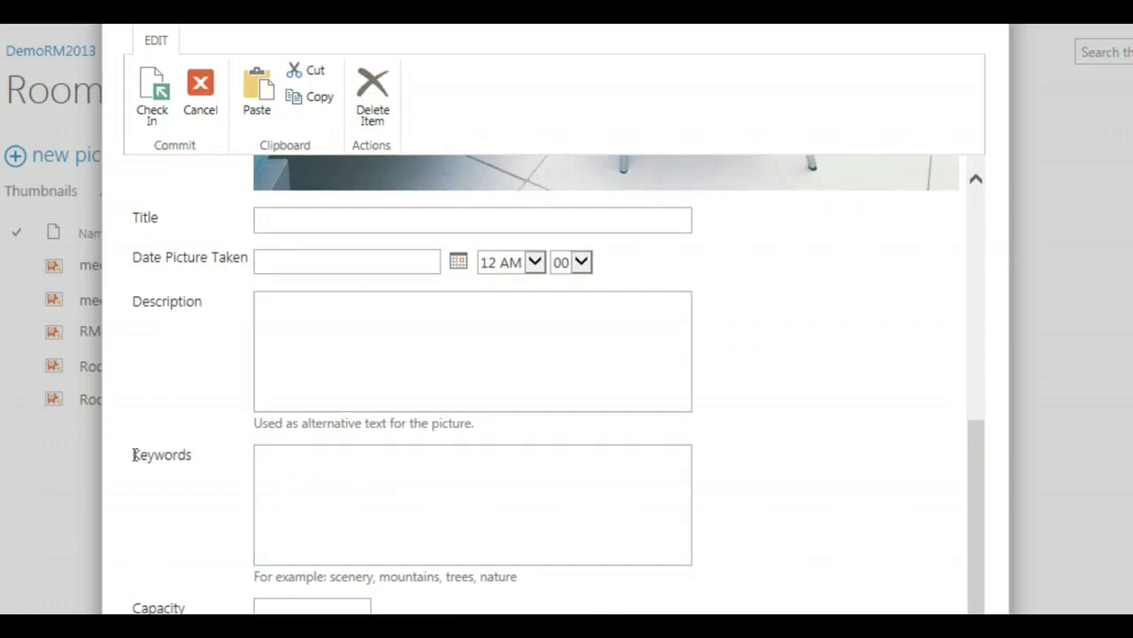
{"action": "left_click_drag", "start_coordinate": [131, 457], "coordinate": [203, 473]}
{"action": "left_click", "coordinate": [332, 478]}
{"action": "scroll", "coordinate": [471, 492], "scroll_direction": "down", "scroll_amount": 1}
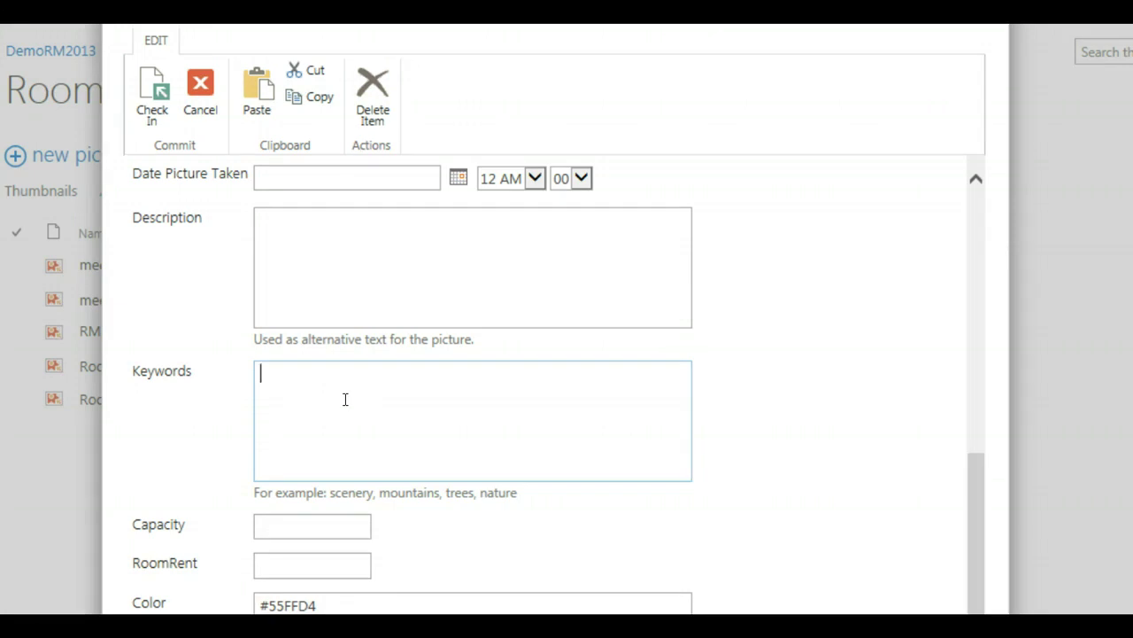
{"action": "type", "text": "a"}
{"action": "key", "text": "BackSpace"}
{"action": "type", "text": "AC,VIP,1stfloor,"}
{"action": "key", "text": "Escape"}
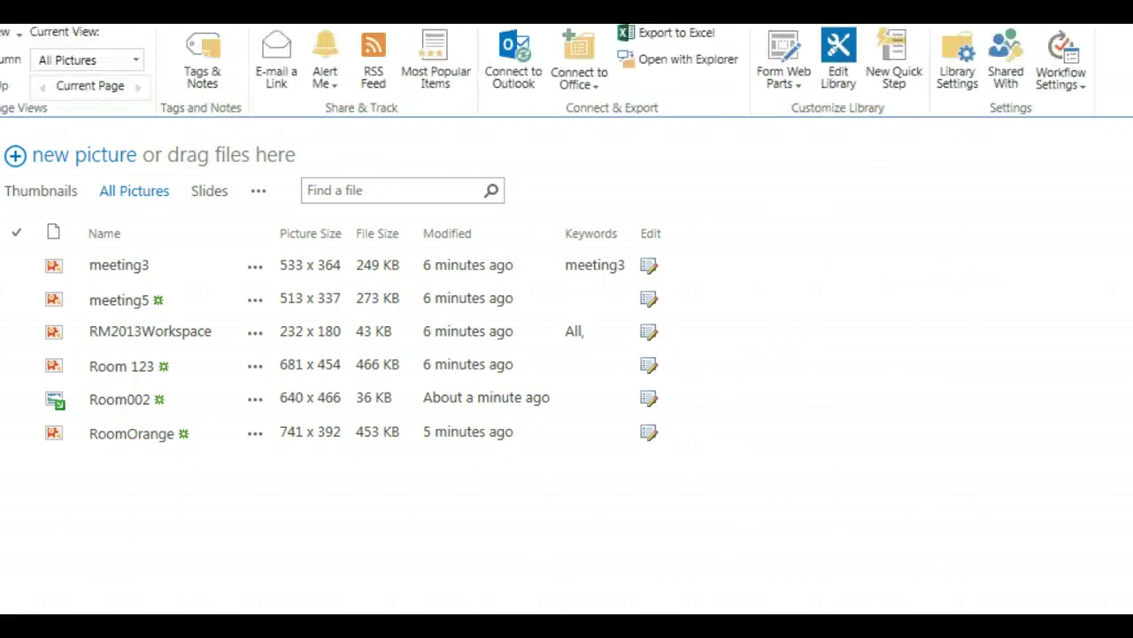
Add an Enterprise Keywords column with keyword synchronization to the Rooms library through its Enterprise Metadata and Keywords Settings
{"action": "left_click", "coordinate": [968, 77]}
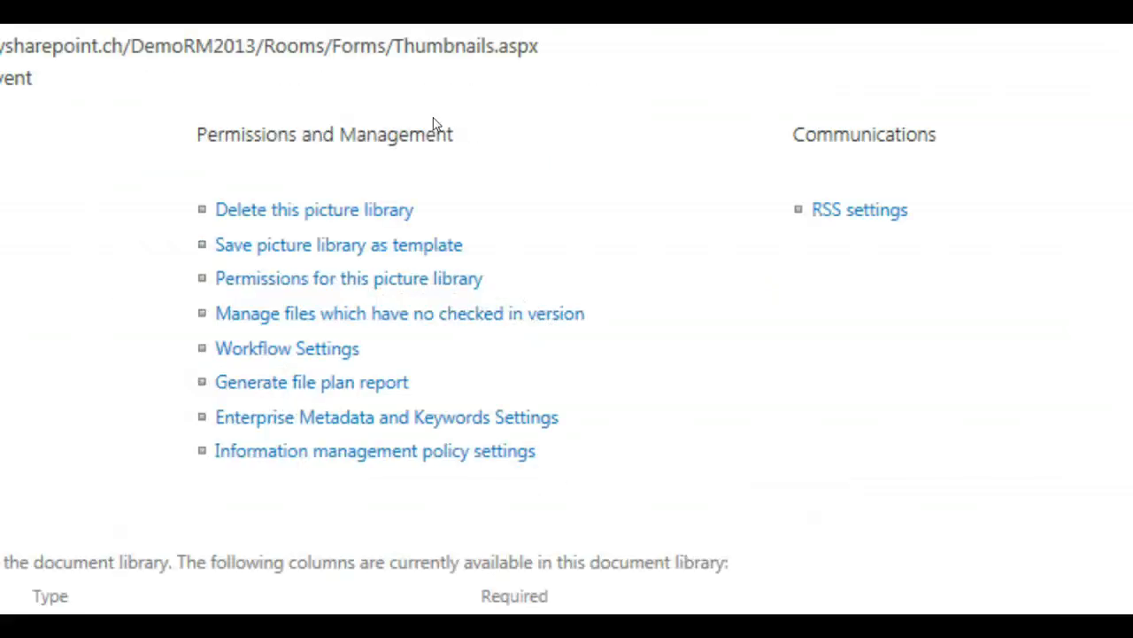
{"action": "left_click", "coordinate": [310, 418]}
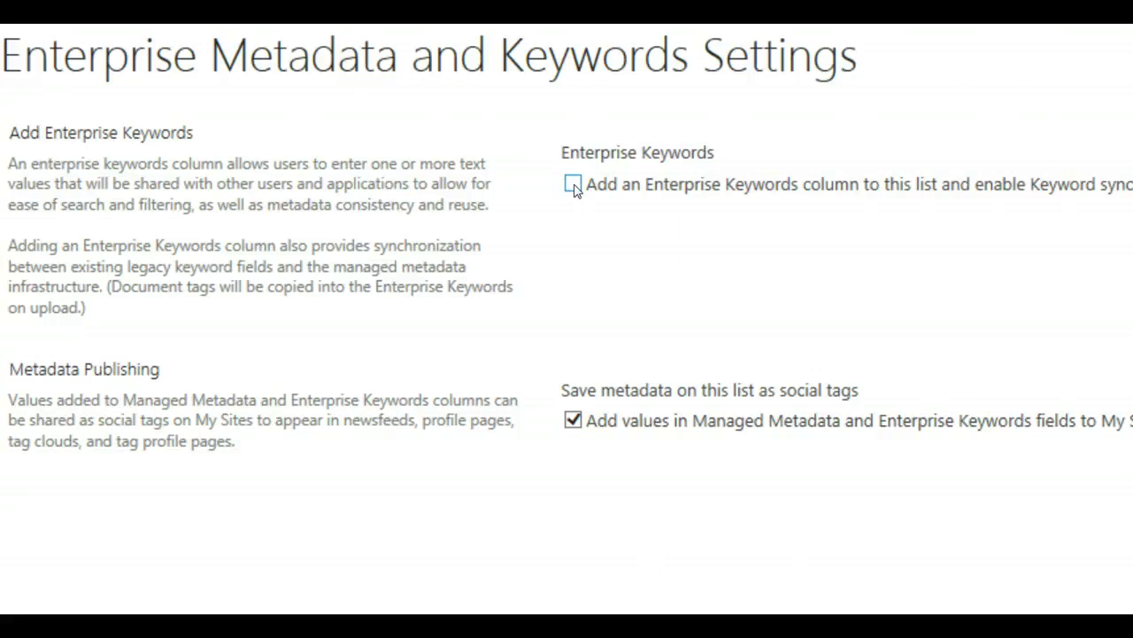
{"action": "left_click", "coordinate": [573, 184]}
{"action": "left_click_drag", "start_coordinate": [10, 165], "coordinate": [485, 206]}
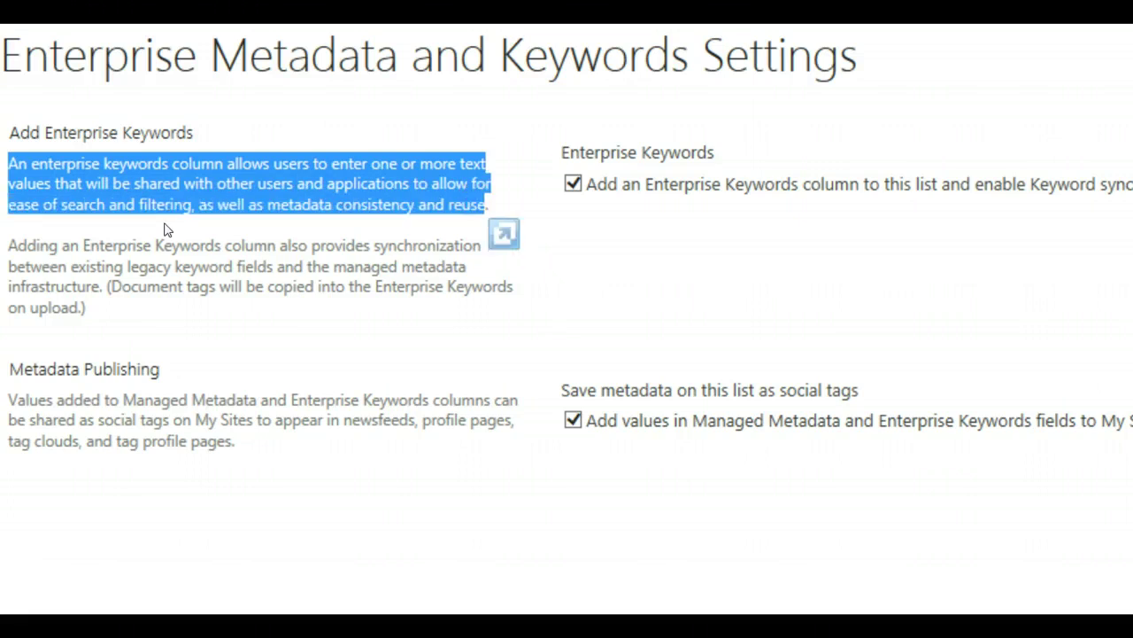
{"action": "left_click", "coordinate": [252, 213]}
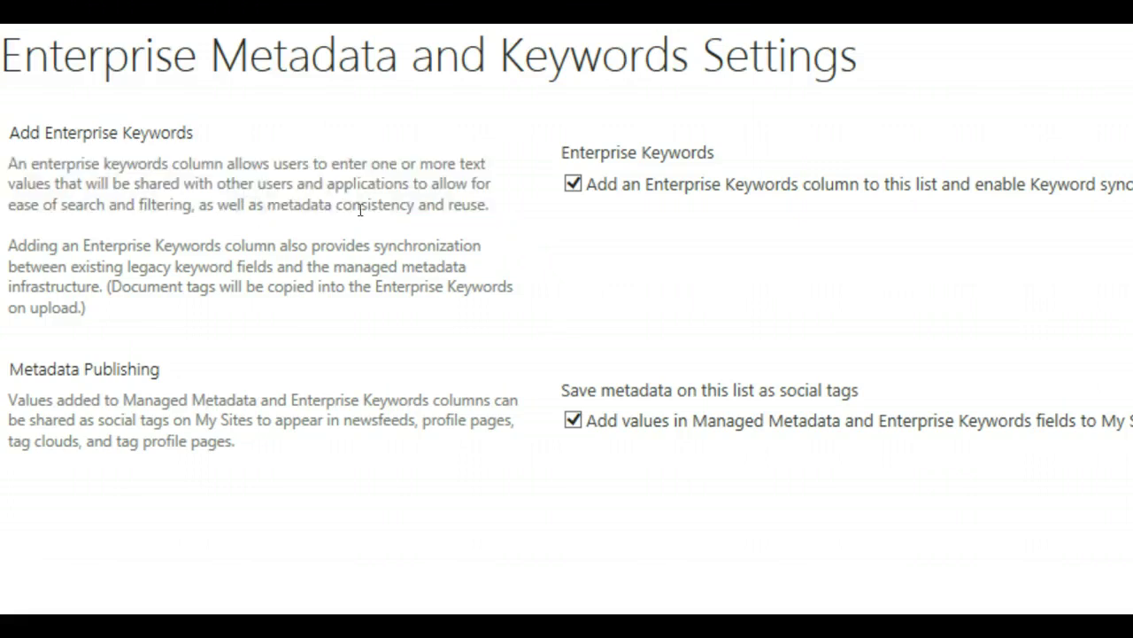
{"action": "left_click", "coordinate": [343, 204]}
{"action": "left_click_drag", "start_coordinate": [344, 205], "coordinate": [486, 204]}
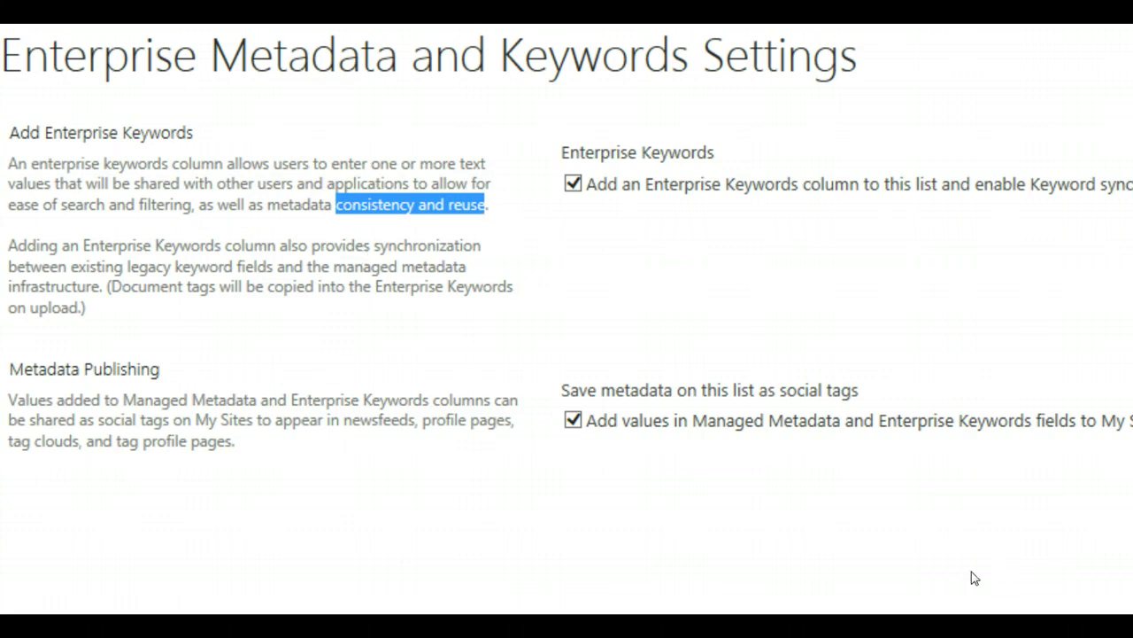
{"action": "key", "text": "alt+Left"}
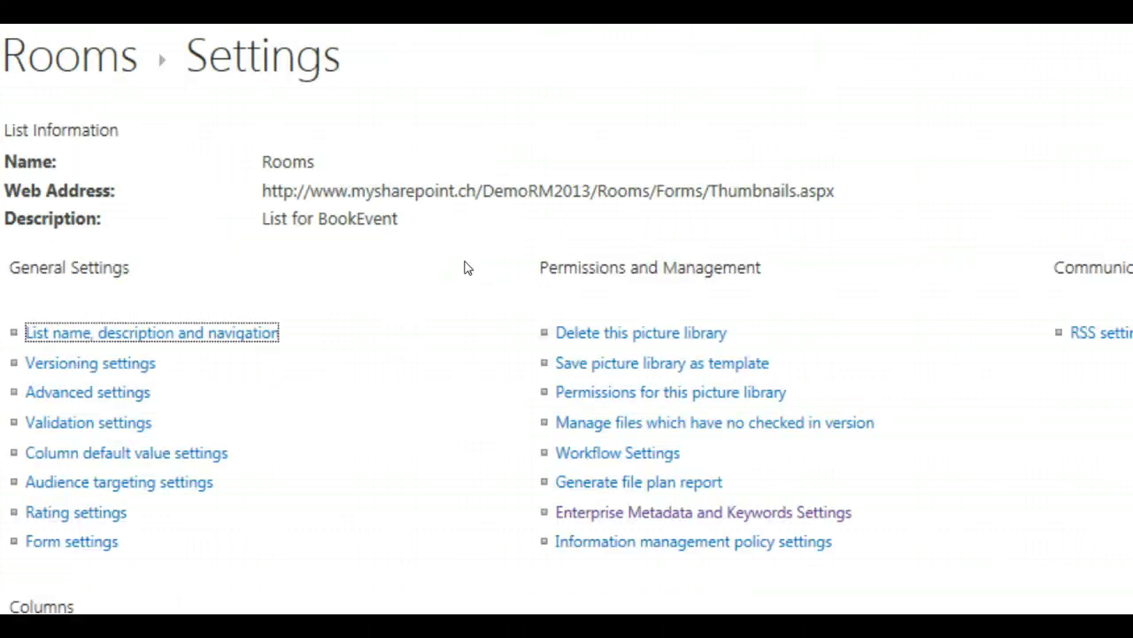
Return to the Rooms library and upload the picture Room005.jpg
{"action": "left_click", "coordinate": [84, 55]}
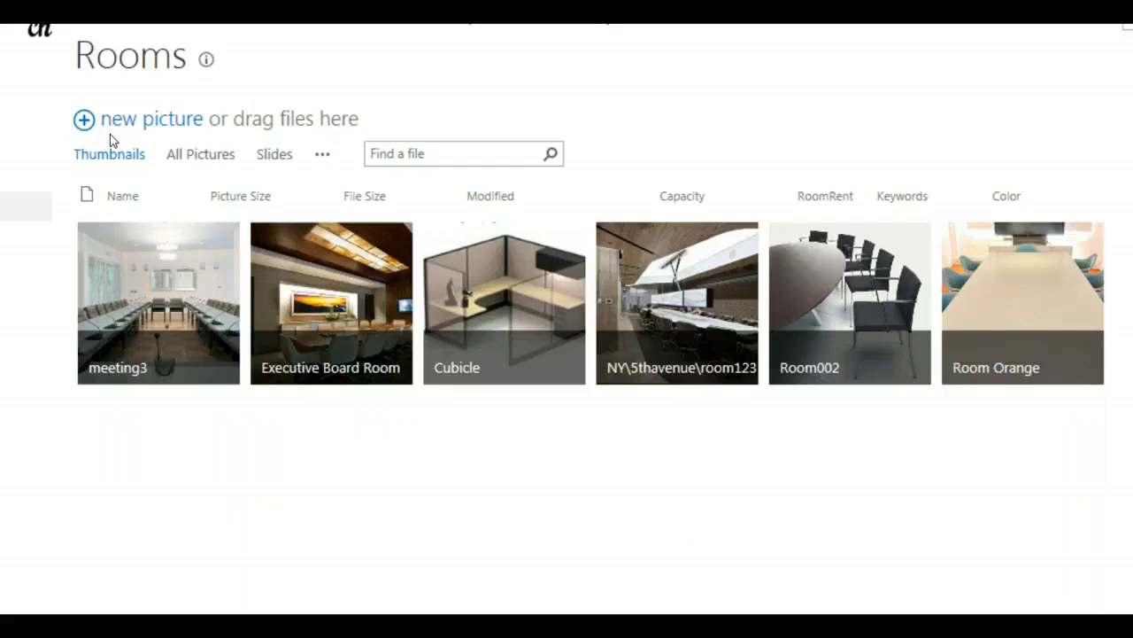
{"action": "left_click", "coordinate": [67, 133]}
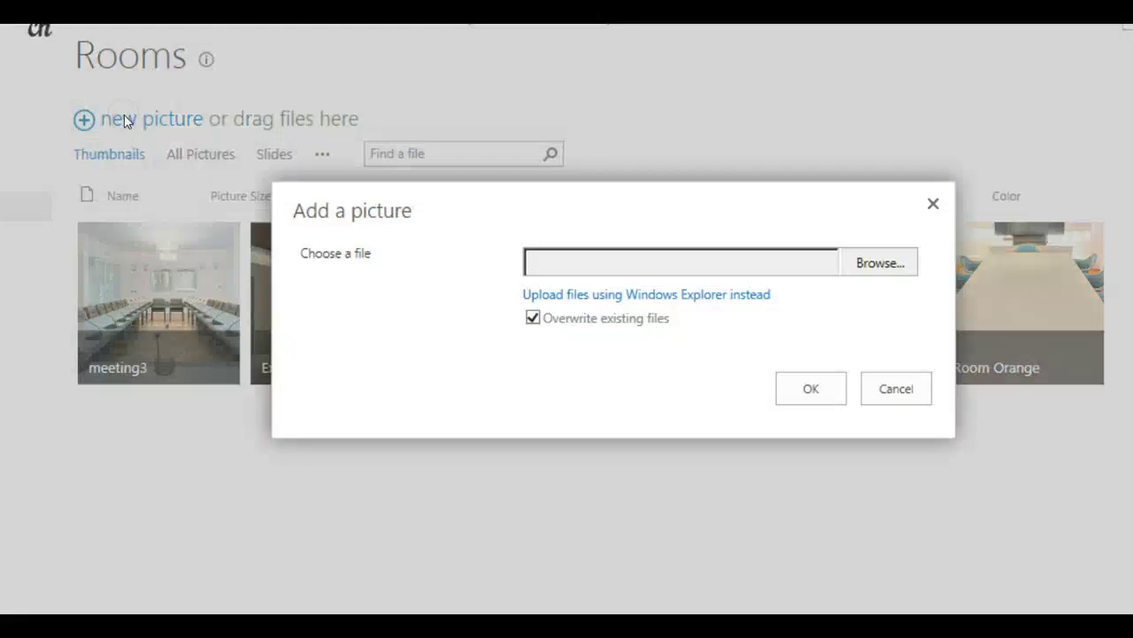
{"action": "left_click", "coordinate": [888, 270]}
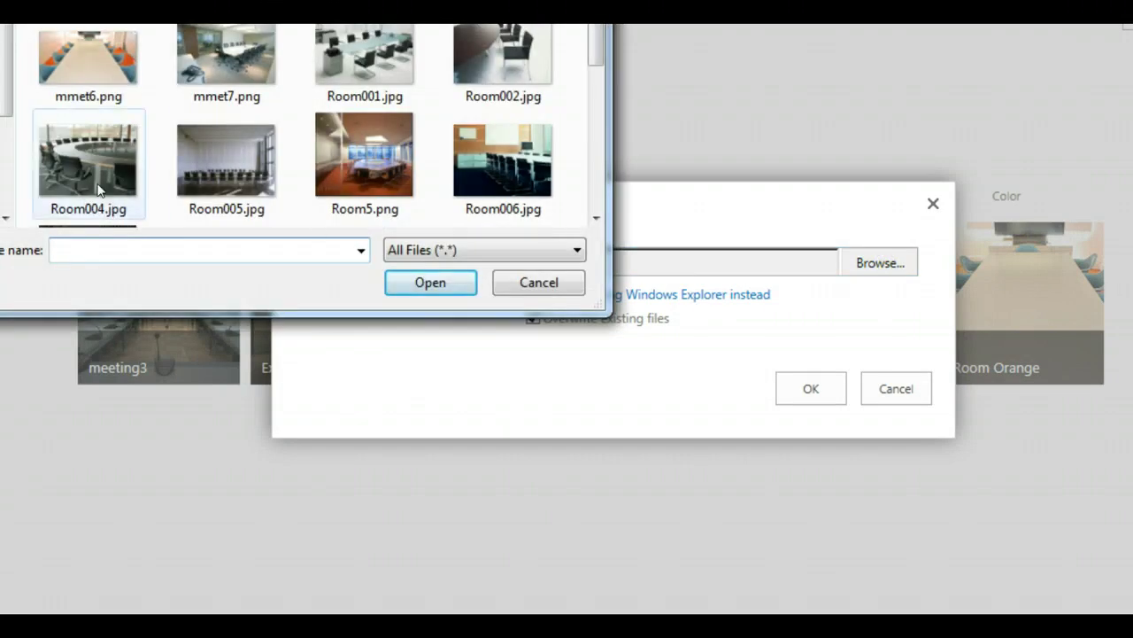
{"action": "double_click", "coordinate": [227, 181]}
{"action": "left_click", "coordinate": [791, 382]}
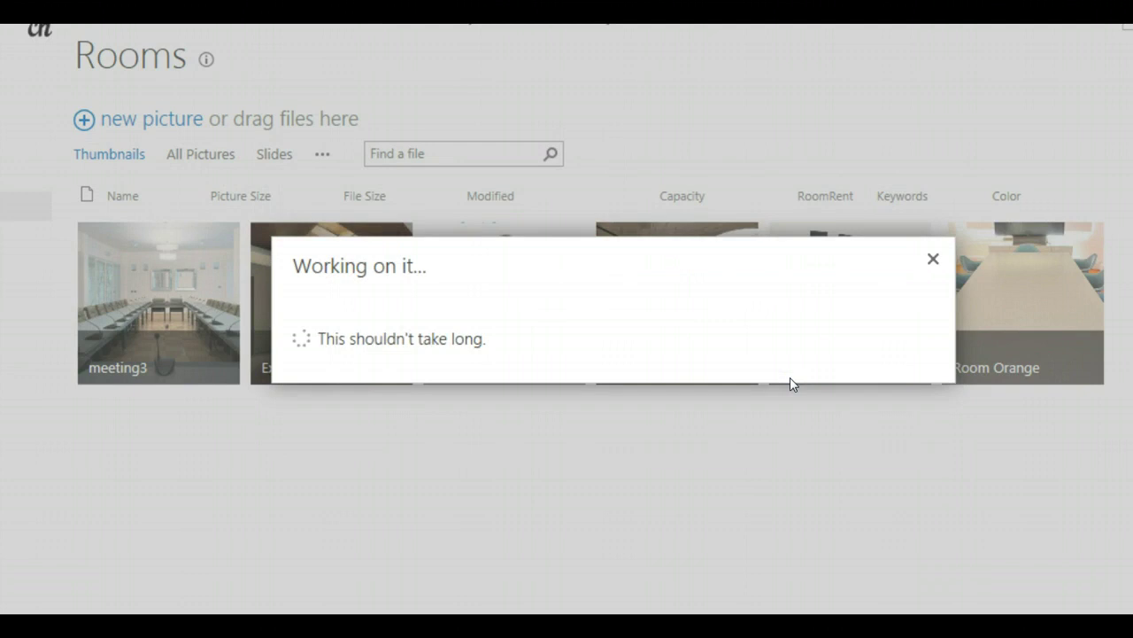
Set the title of the uploaded picture to Room005
{"action": "scroll", "coordinate": [554, 383], "scroll_direction": "down", "scroll_amount": 3}
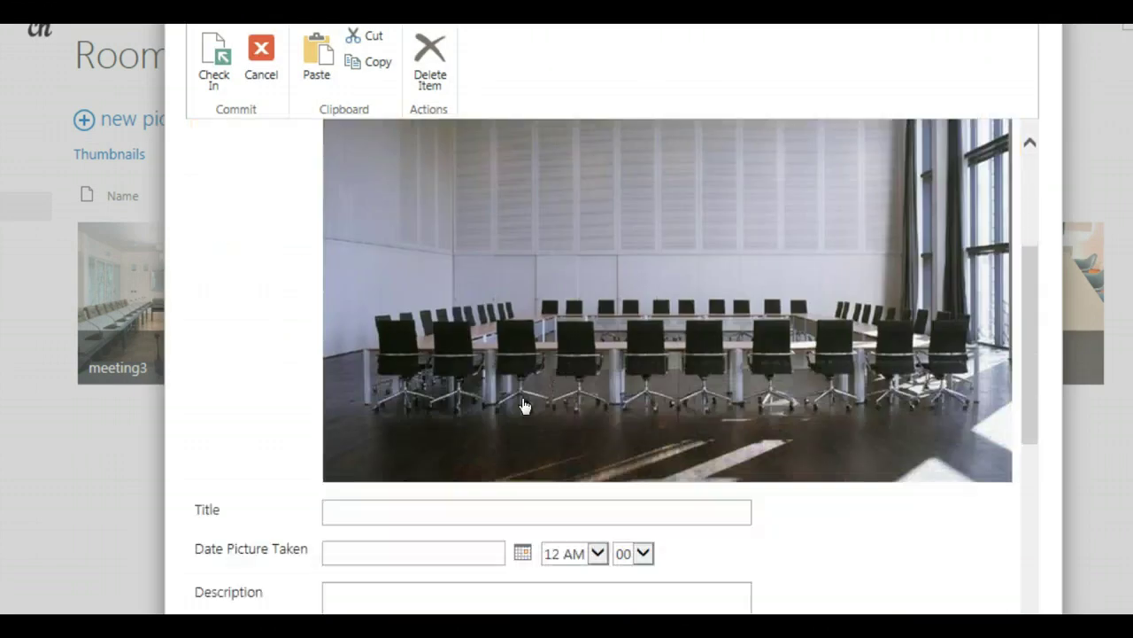
{"action": "left_click", "coordinate": [354, 513]}
{"action": "type", "text": "Room005"}
Add the existing term AC to the Enterprise Keywords of the Room005 picture
{"action": "scroll", "coordinate": [850, 252], "scroll_direction": "down", "scroll_amount": 6}
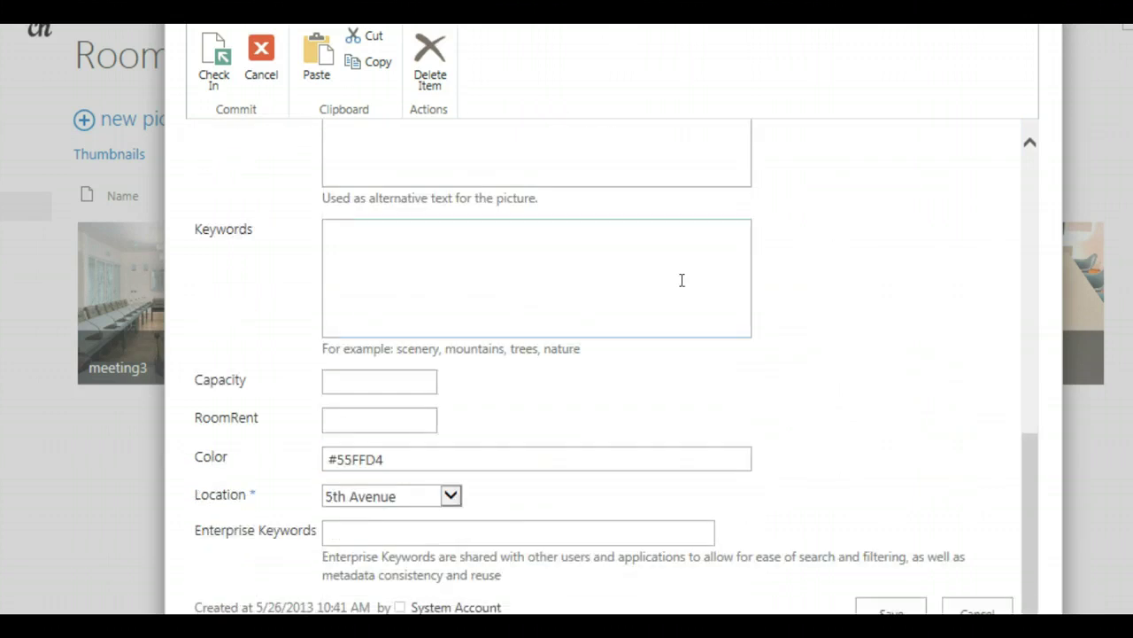
{"action": "left_click", "coordinate": [410, 316]}
{"action": "left_click_drag", "start_coordinate": [195, 228], "coordinate": [259, 232]}
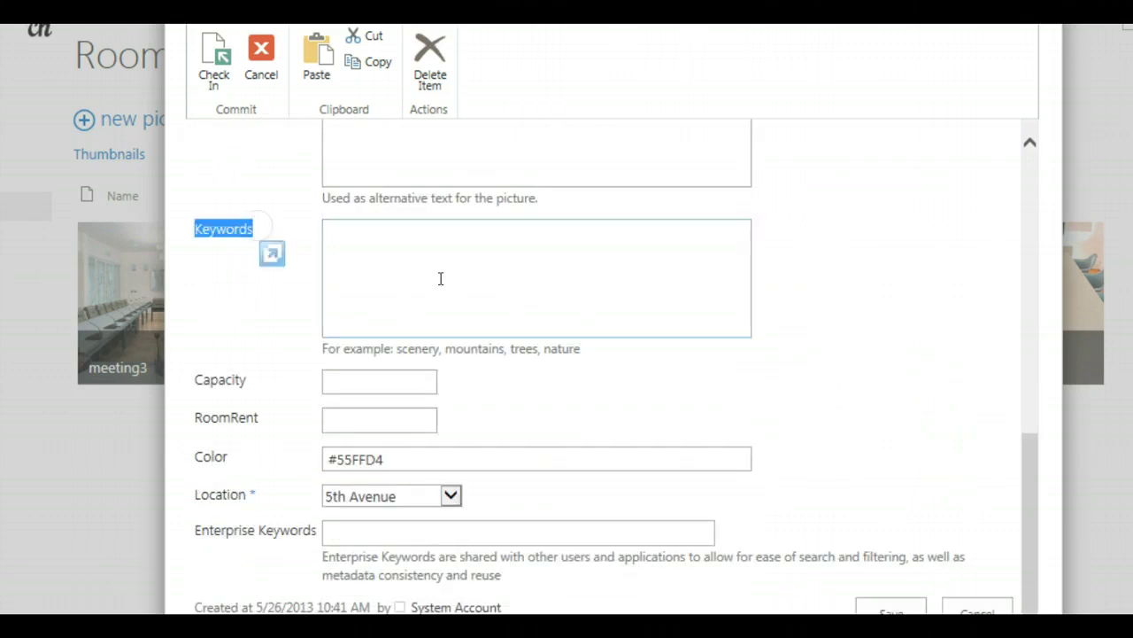
{"action": "left_click", "coordinate": [366, 534]}
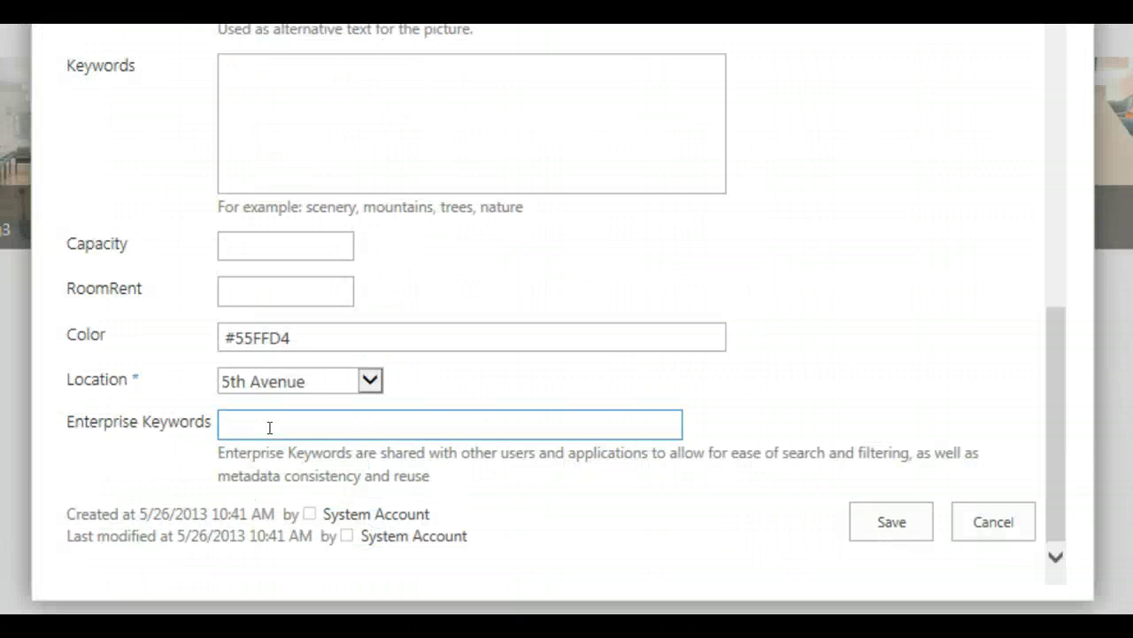
{"action": "type", "text": "AC"}
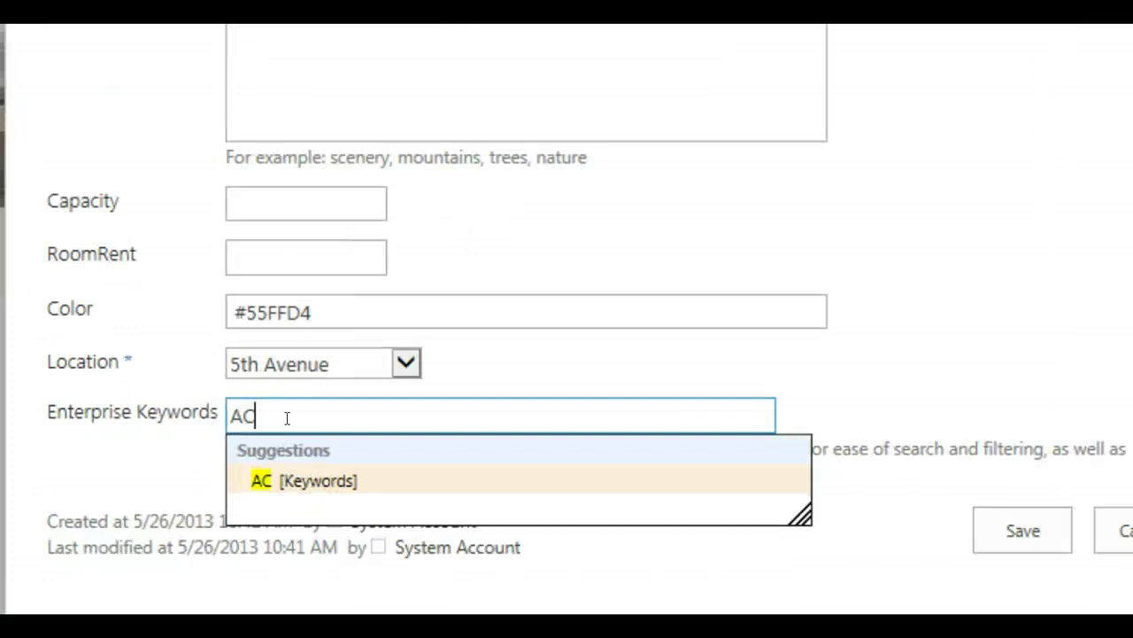
{"action": "left_click", "coordinate": [263, 482]}
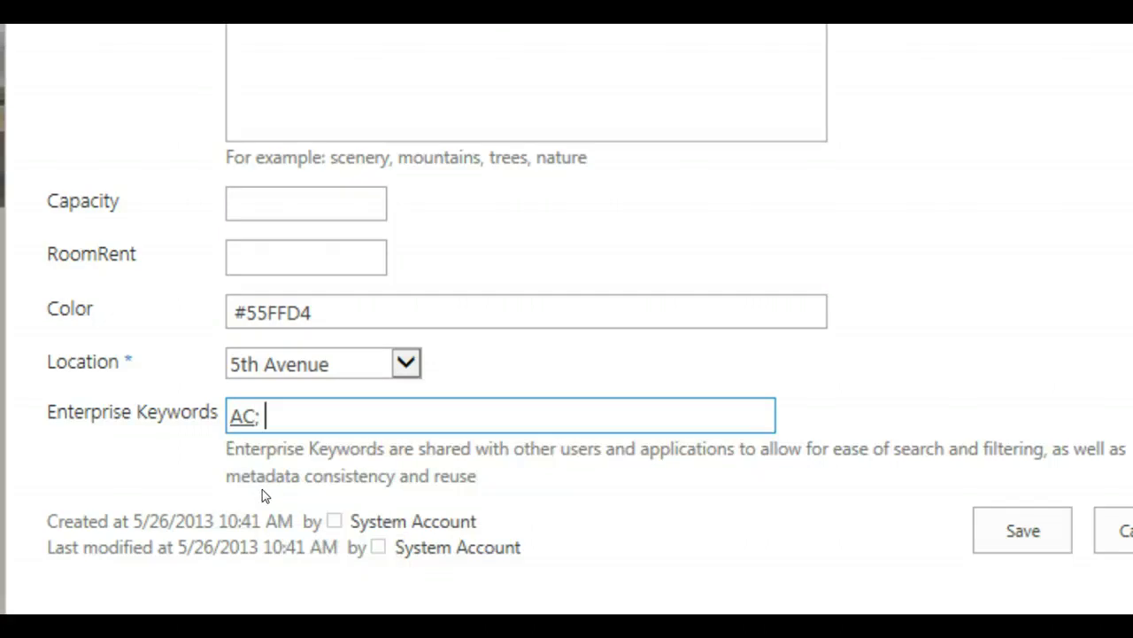
Add the suggested terms Vip and 1st floor to the picture's Enterprise Keywords and save its properties
{"action": "type", "text": "V"}
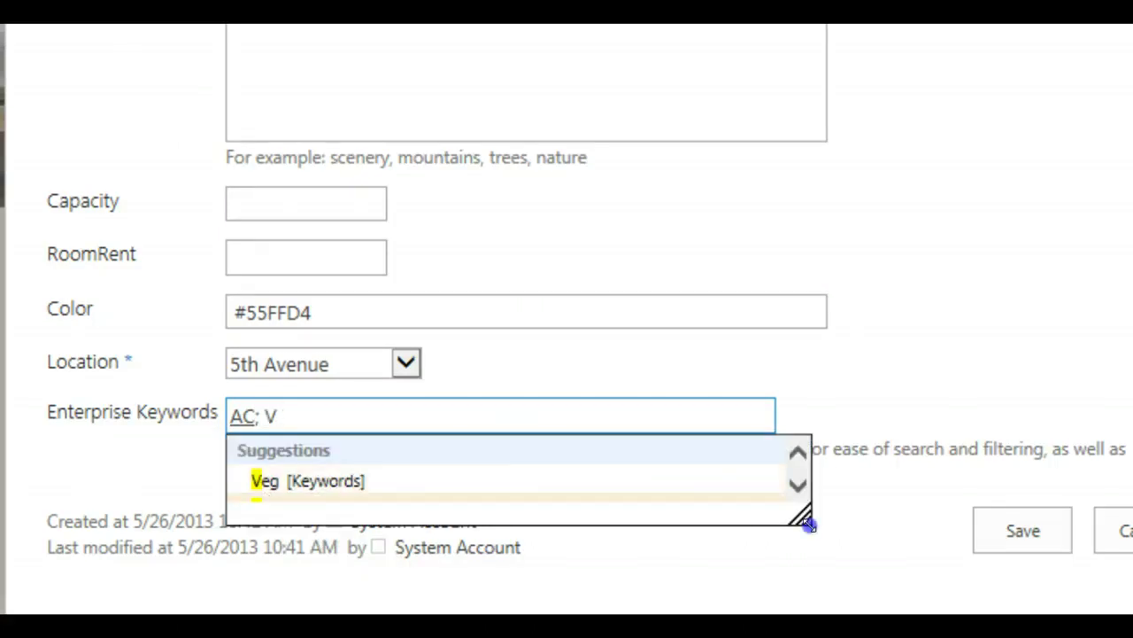
{"action": "left_click_drag", "start_coordinate": [802, 517], "coordinate": [757, 595]}
{"action": "left_click", "coordinate": [269, 511]}
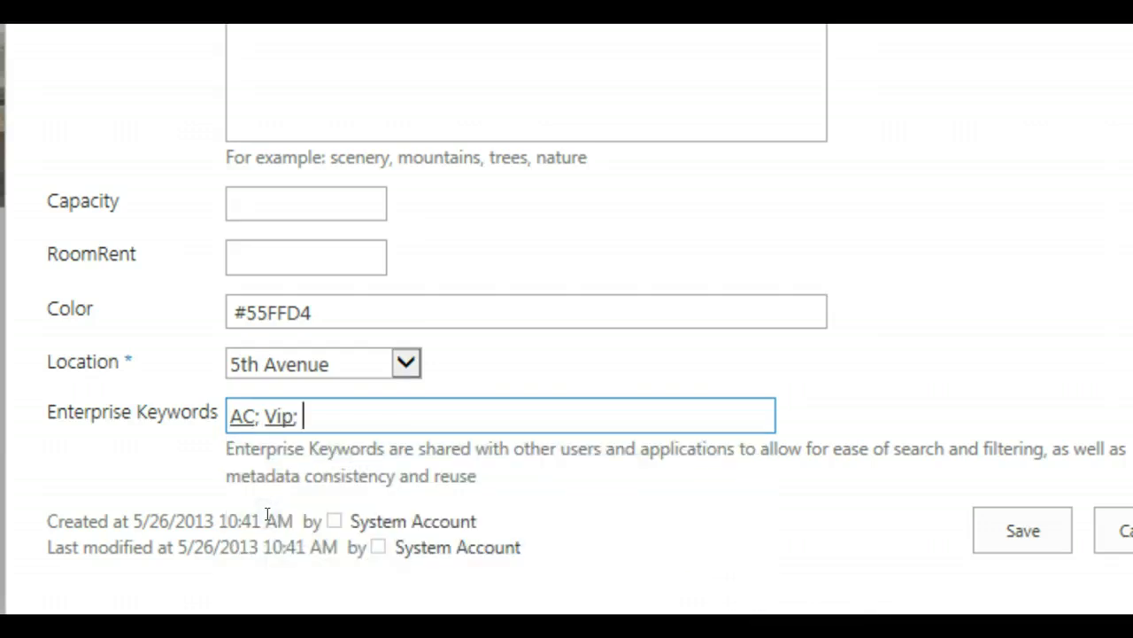
{"action": "type", "text": "1"}
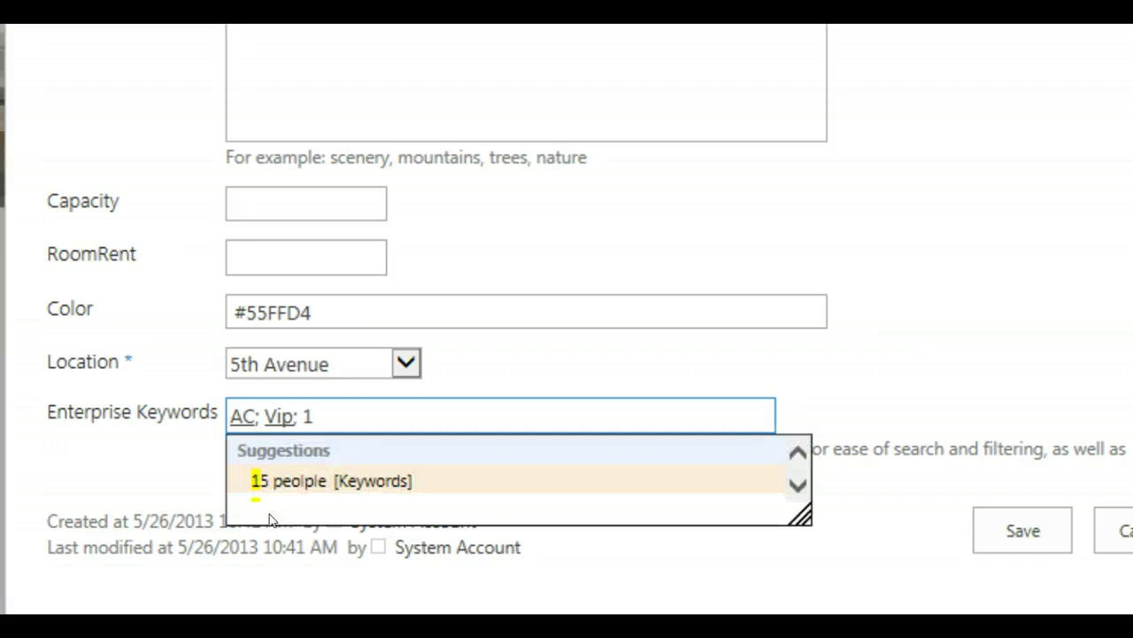
{"action": "left_click_drag", "start_coordinate": [799, 514], "coordinate": [890, 577]}
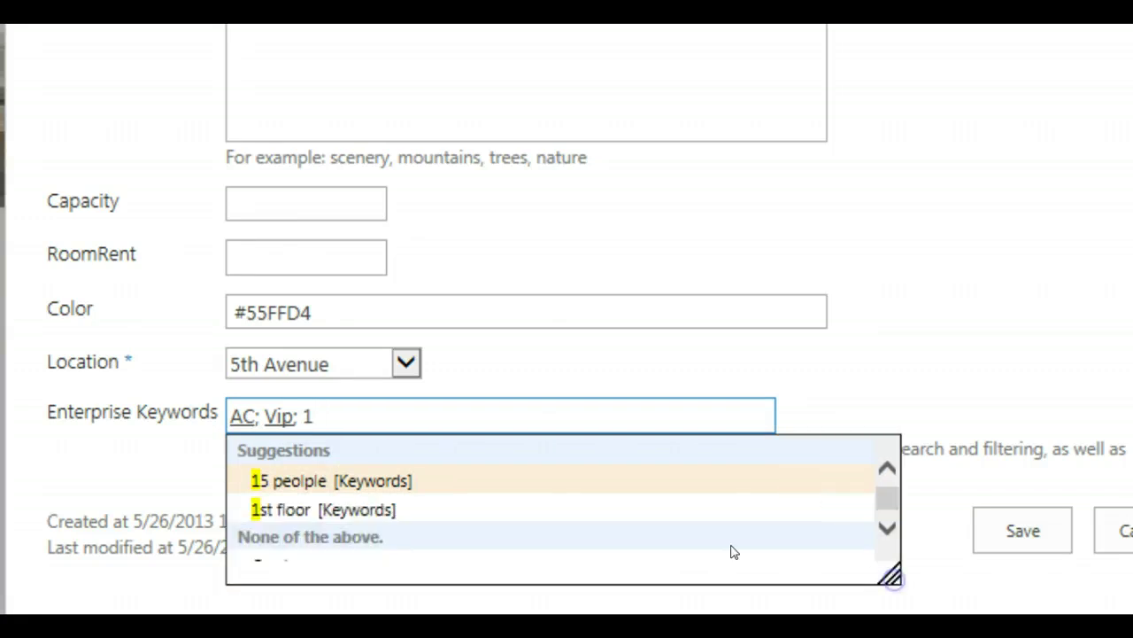
{"action": "left_click", "coordinate": [290, 511]}
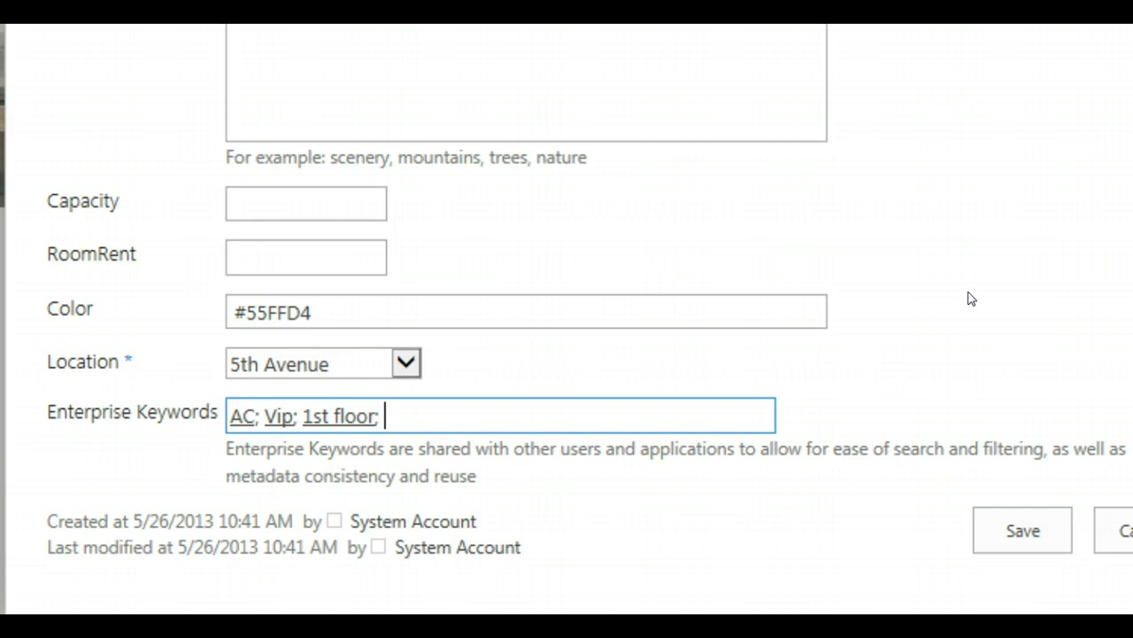
{"action": "left_click", "coordinate": [1017, 529]}
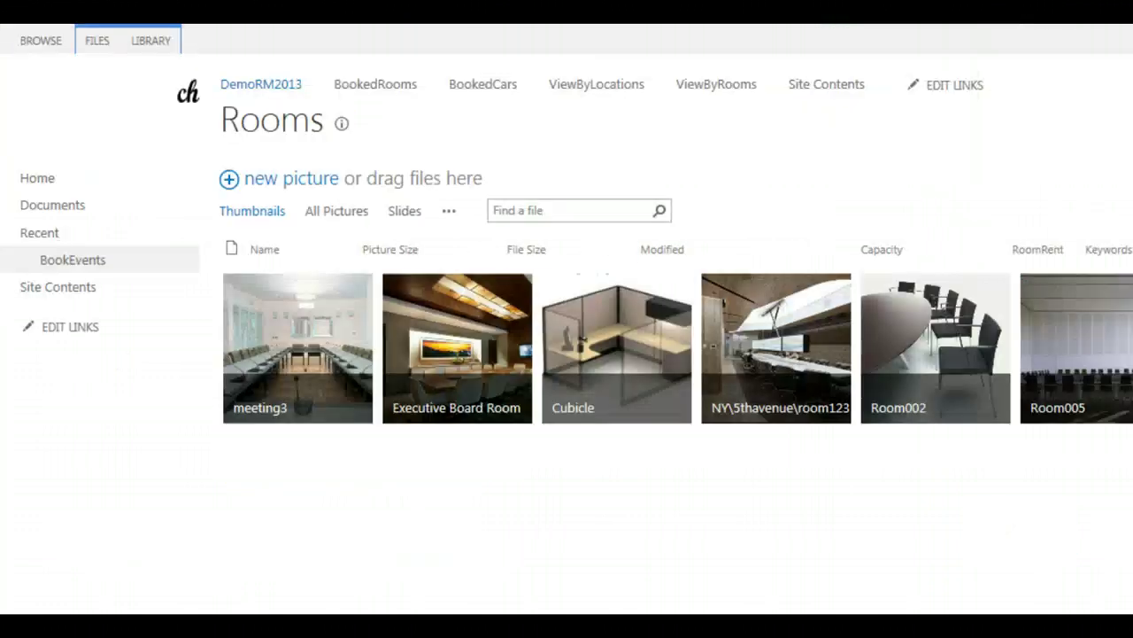
Open the BookedRooms calendar and start a new event on May 21, 2013
{"action": "left_click", "coordinate": [384, 85]}
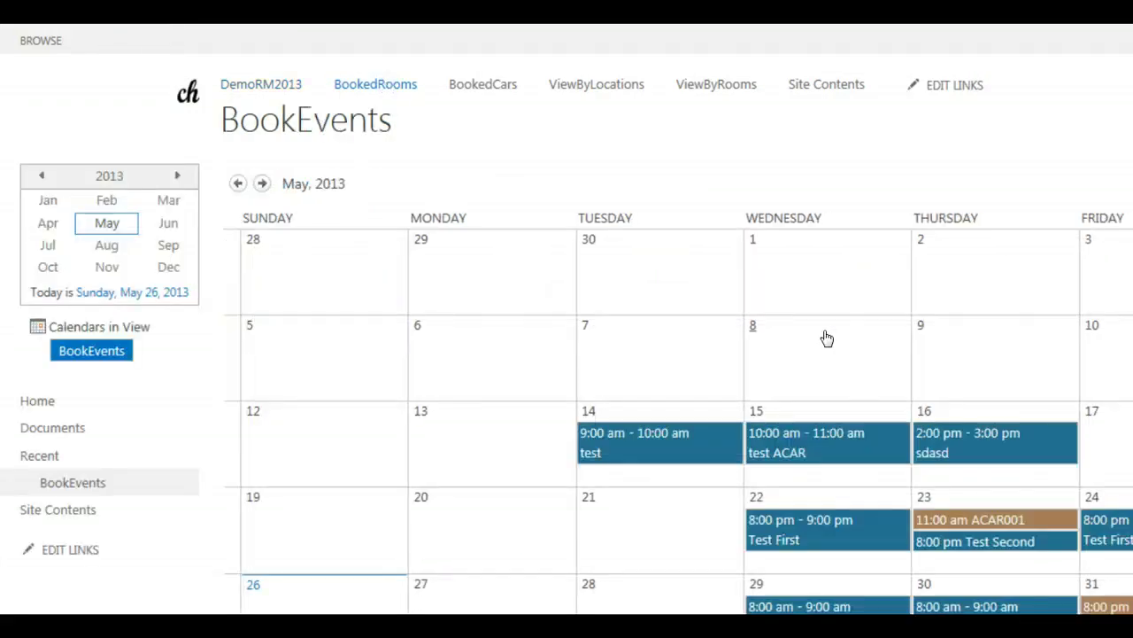
{"action": "scroll", "coordinate": [826, 339], "scroll_direction": "down", "scroll_amount": 1}
{"action": "left_click", "coordinate": [620, 466]}
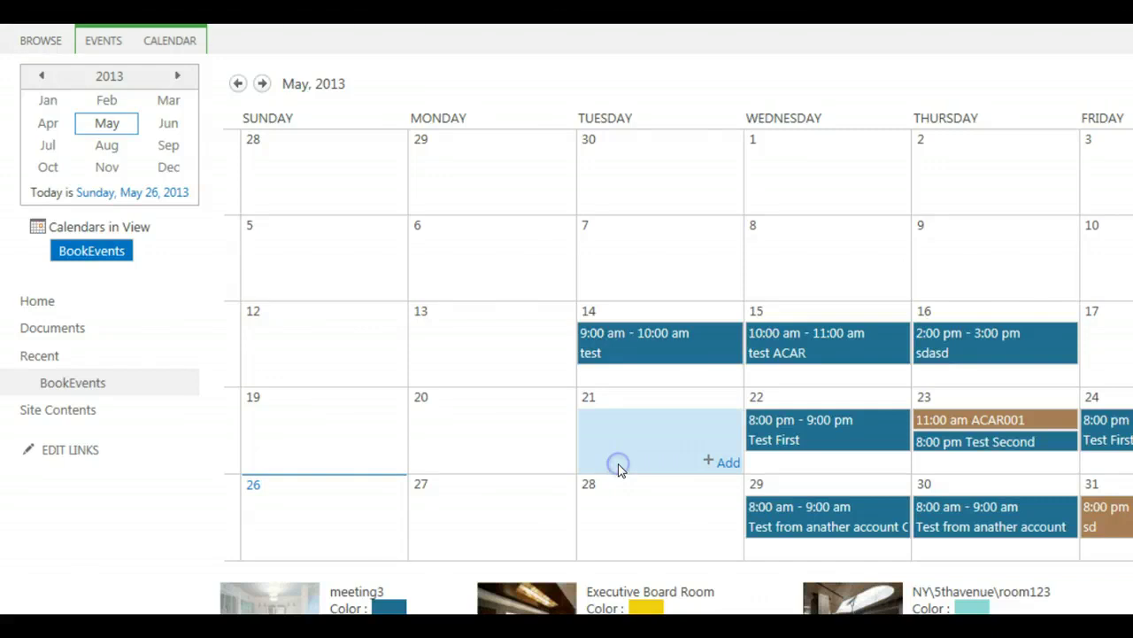
{"action": "left_click", "coordinate": [725, 463]}
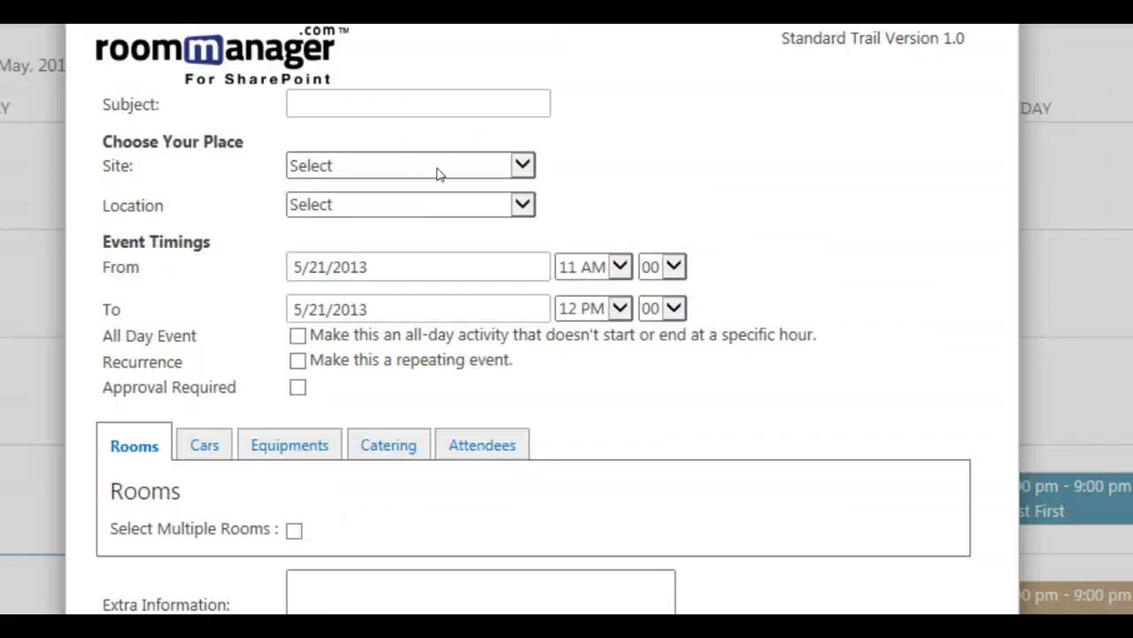
Set the new event's site to London and its location to Chelsea
{"action": "left_click", "coordinate": [616, 168]}
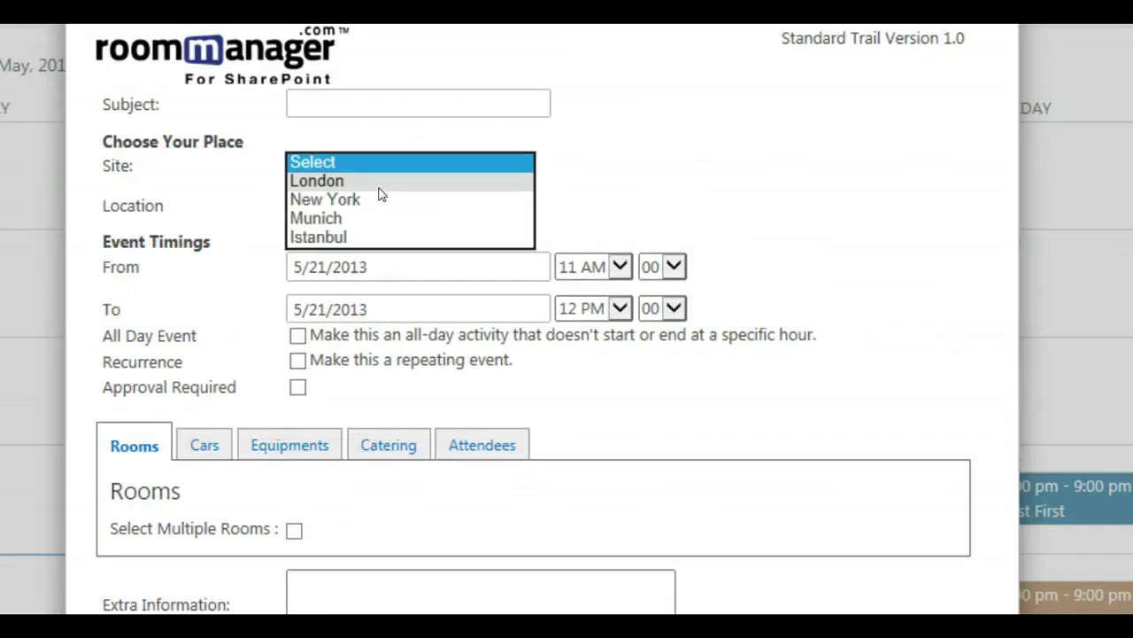
{"action": "left_click", "coordinate": [588, 185]}
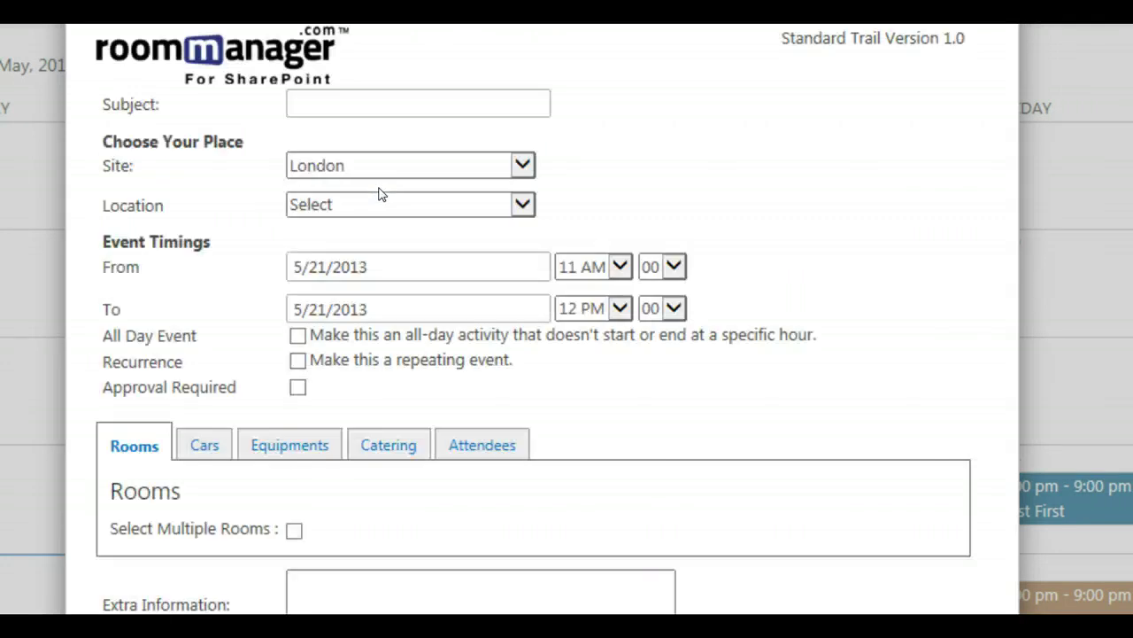
{"action": "left_click", "coordinate": [394, 206]}
{"action": "left_click", "coordinate": [385, 227]}
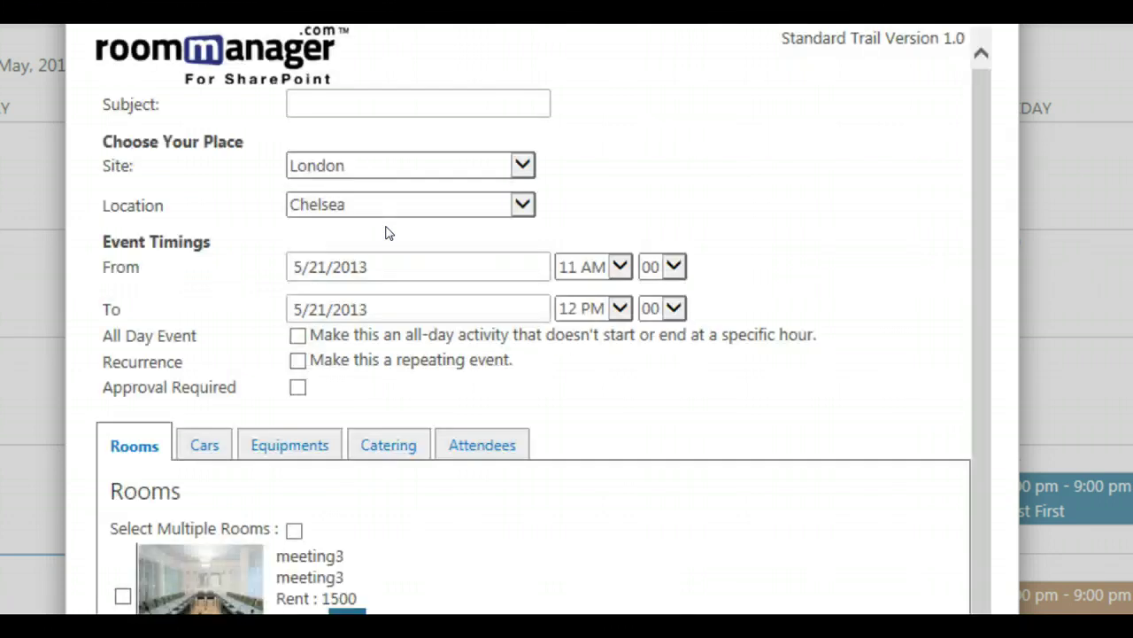
Set the new event's site to New York and its location to 5th Avenue
{"action": "left_click", "coordinate": [430, 169]}
{"action": "left_click", "coordinate": [398, 184]}
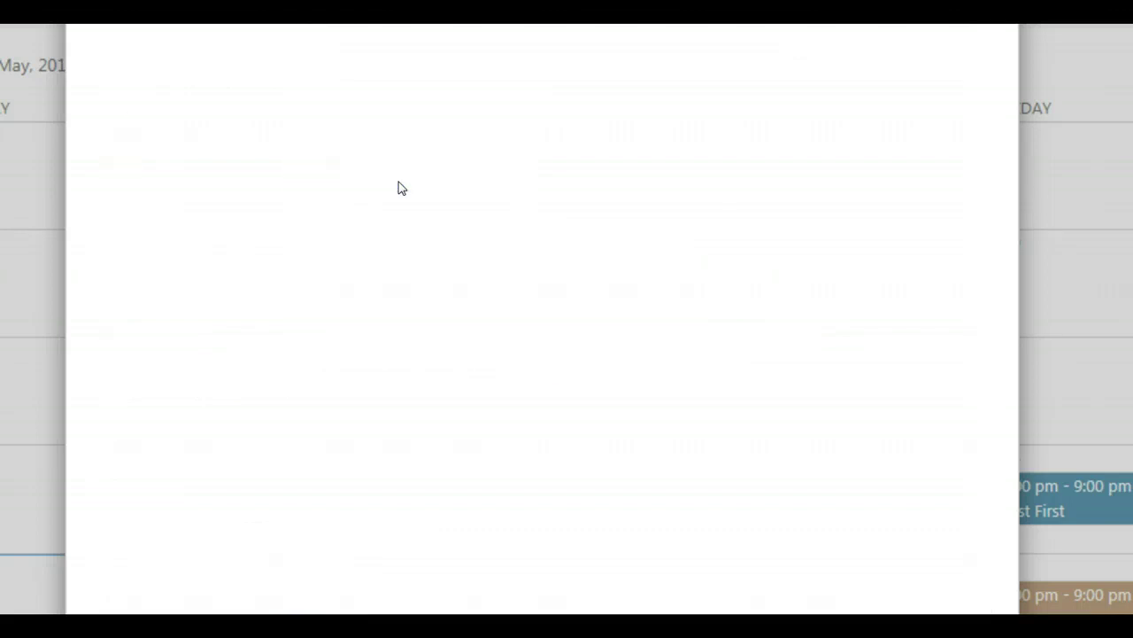
{"action": "left_click", "coordinate": [397, 202]}
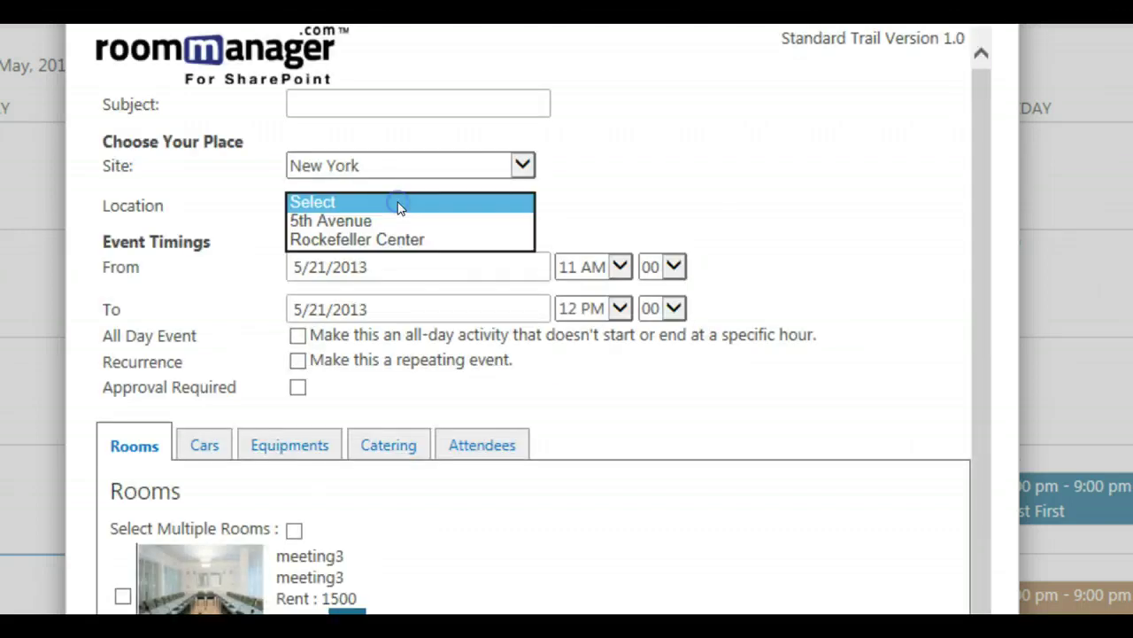
{"action": "left_click", "coordinate": [382, 225]}
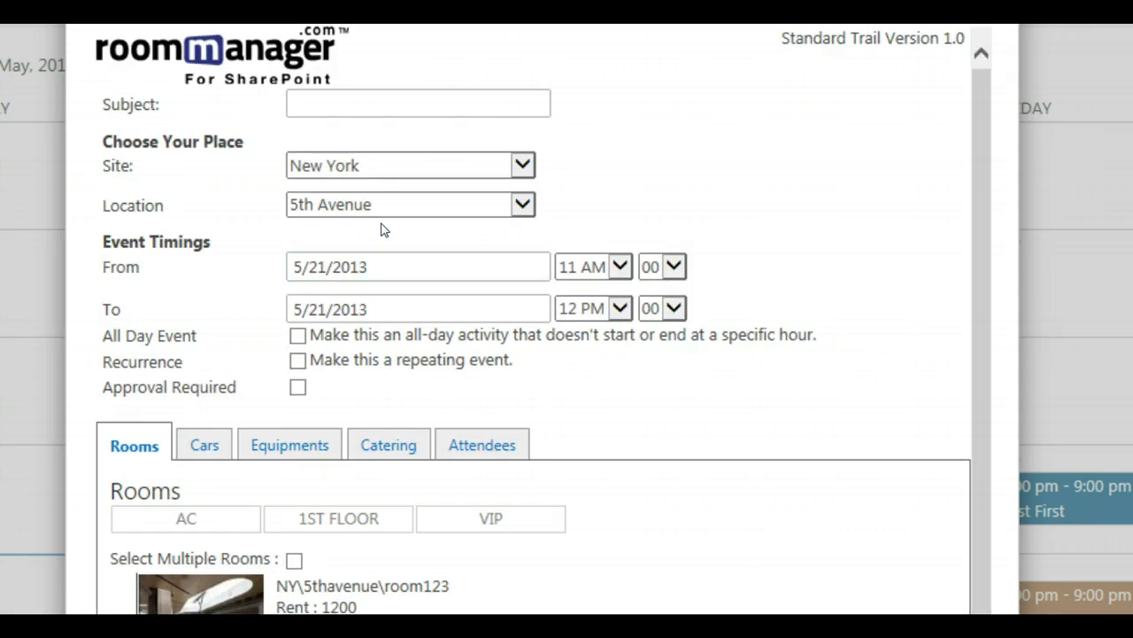
Filter the event's available rooms by the AC keyword
{"action": "scroll", "coordinate": [462, 579], "scroll_direction": "down", "scroll_amount": 3}
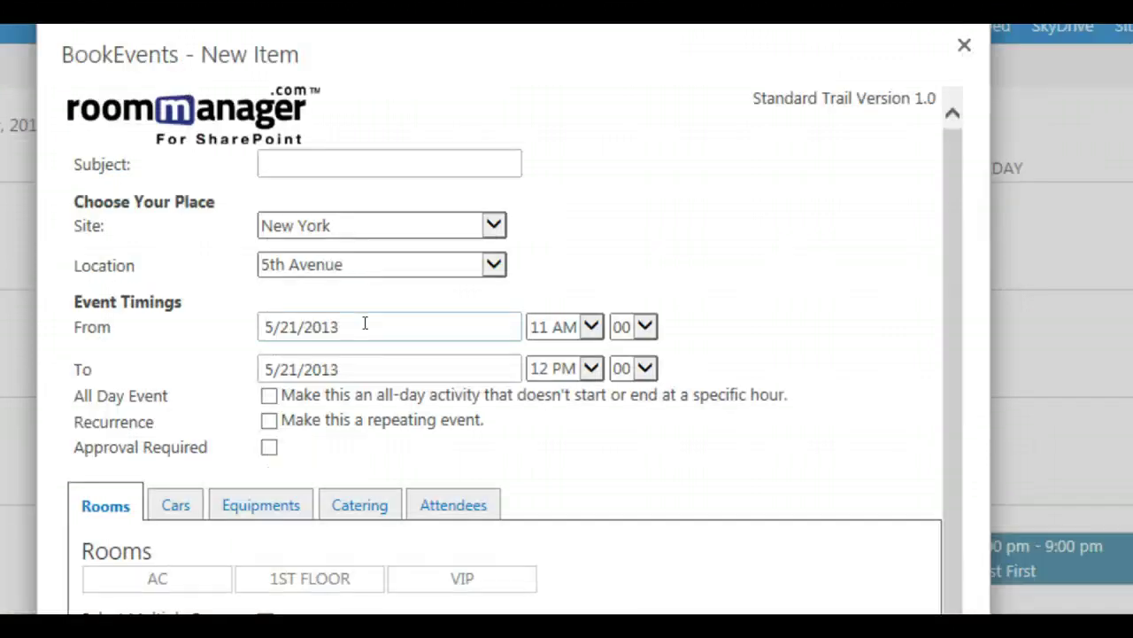
{"action": "left_click", "coordinate": [370, 327]}
{"action": "left_click", "coordinate": [752, 396]}
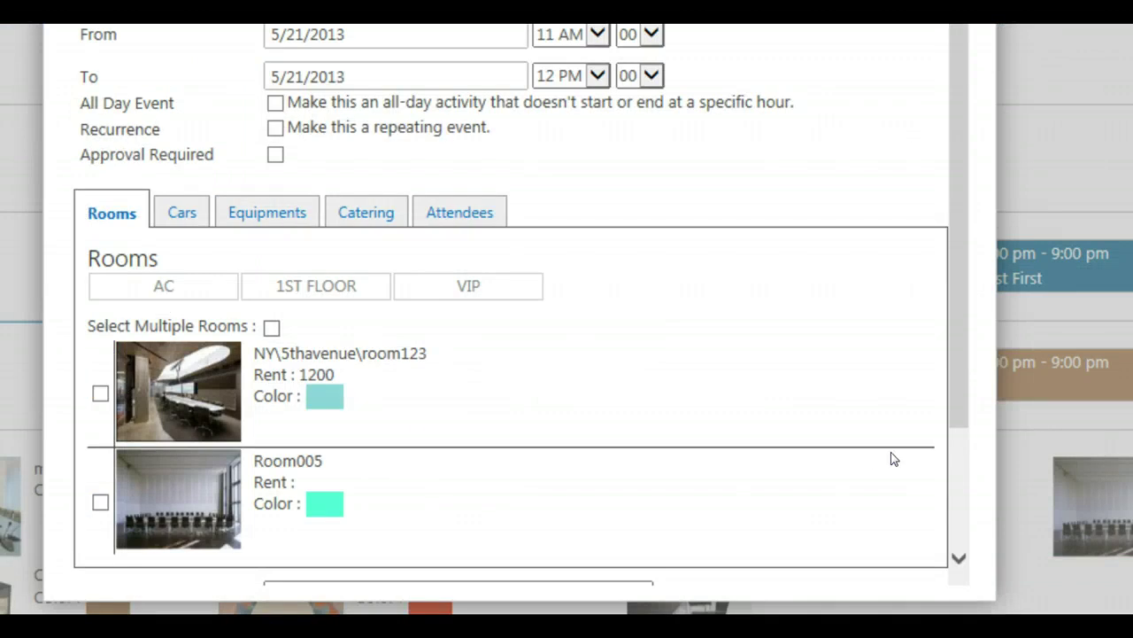
{"action": "scroll", "coordinate": [541, 475], "scroll_direction": "down", "scroll_amount": 3}
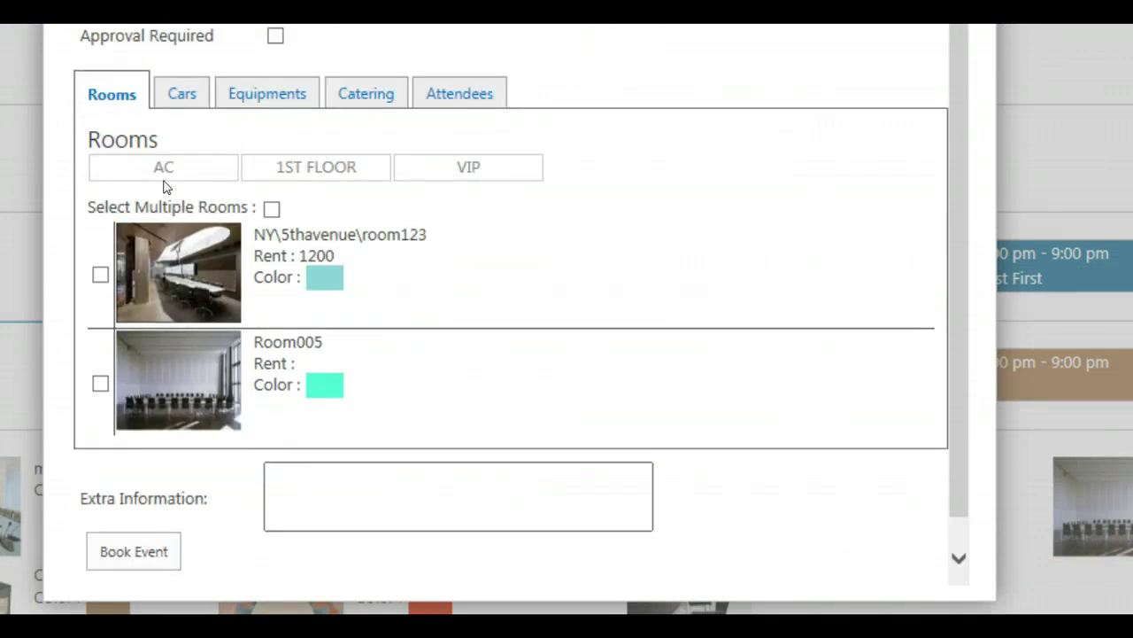
{"action": "left_click", "coordinate": [164, 173]}
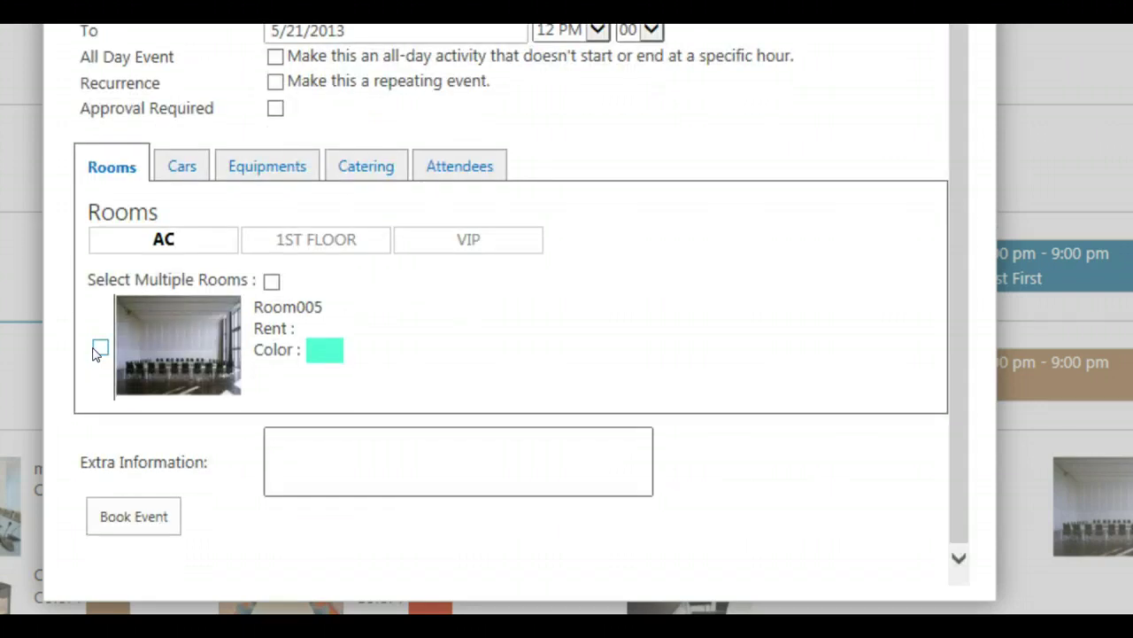
Select Room005 for the event and submit the booking
{"action": "left_click", "coordinate": [100, 348]}
{"action": "left_click", "coordinate": [133, 517]}
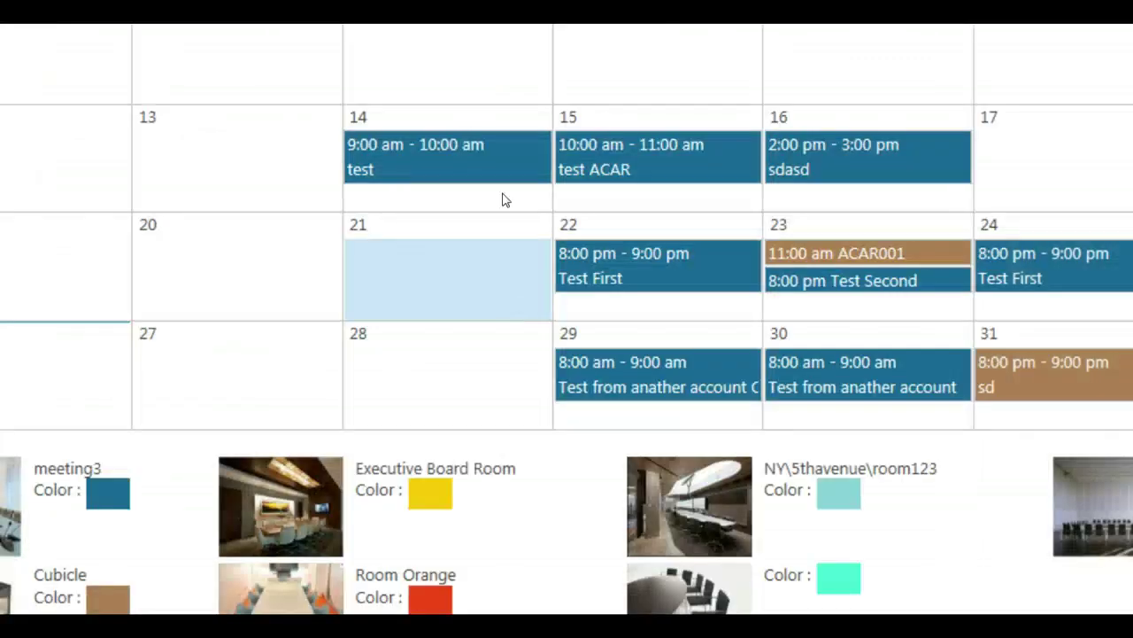
{"action": "scroll", "coordinate": [502, 197], "scroll_direction": "down", "scroll_amount": 2}
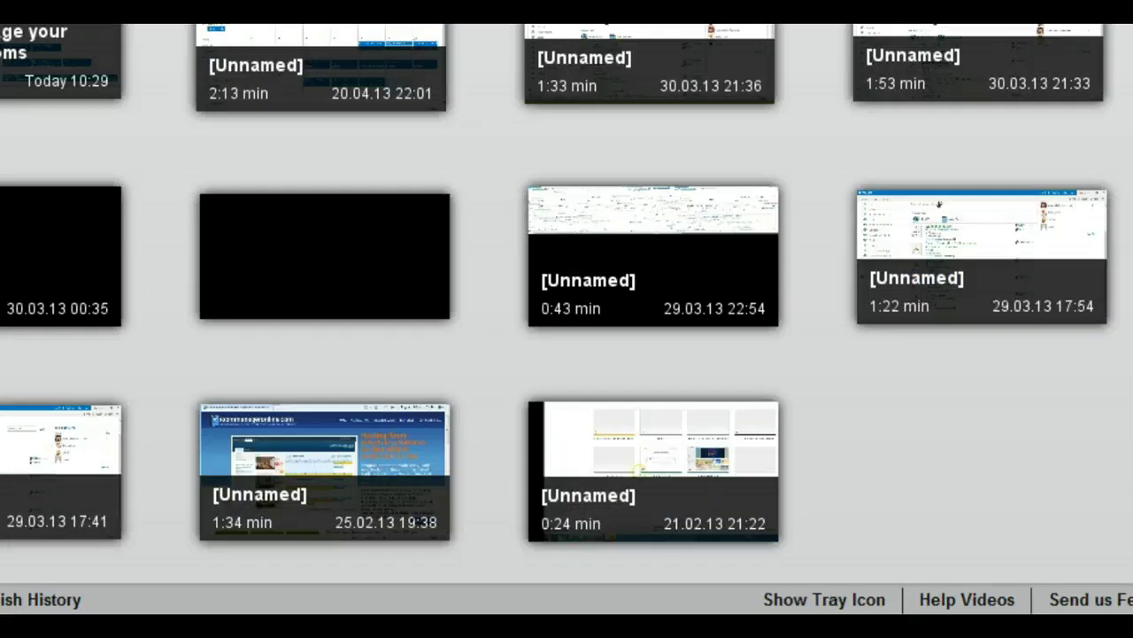